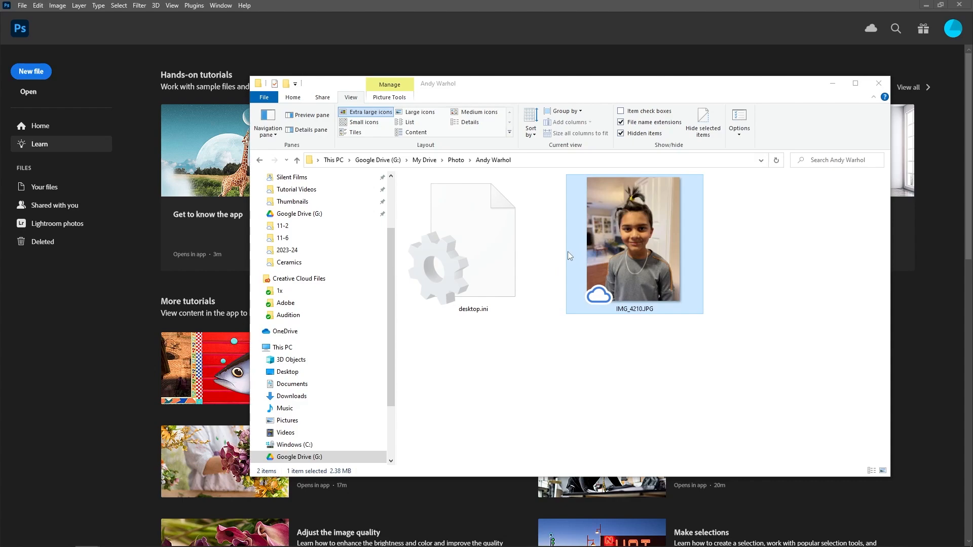
# Open IMG_4210.JPG from the Andy Warhol folder in Photoshop and remove the photo's background.
pyautogui.click(627, 245)
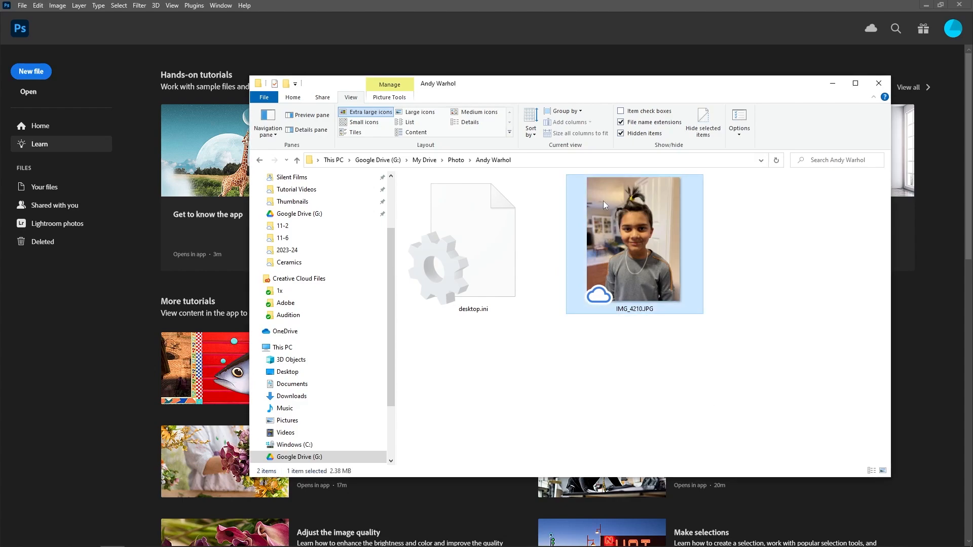
pyautogui.moveTo(604, 200); pyautogui.dragTo(118, 378)
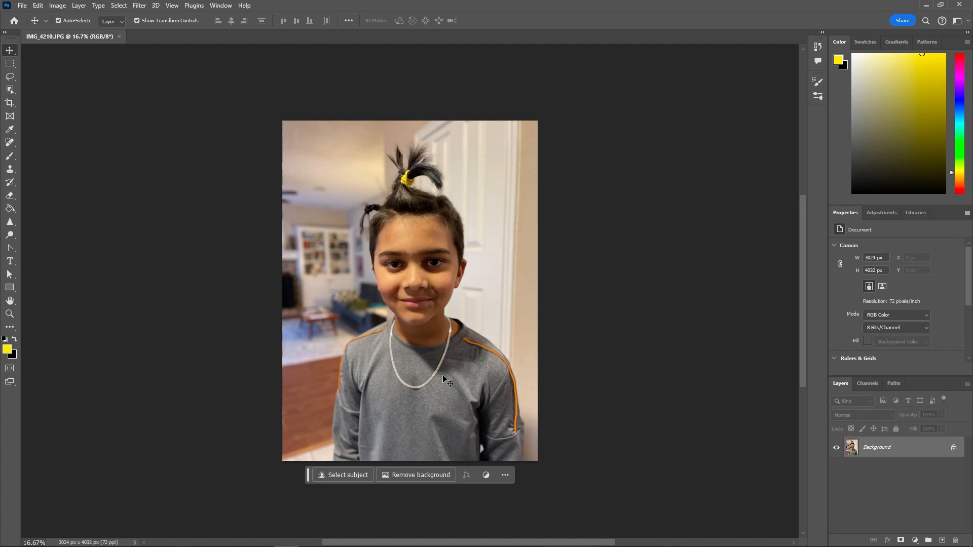
pyautogui.click(416, 477)
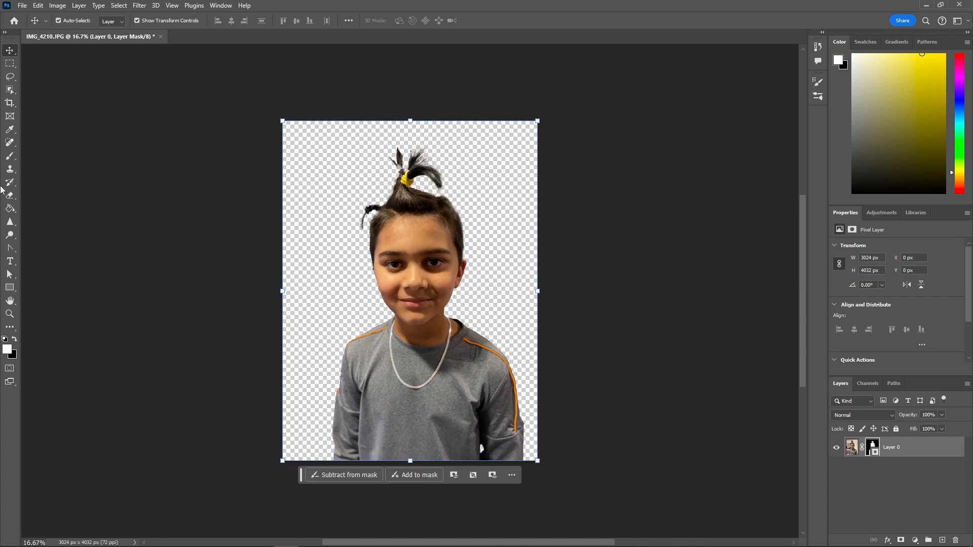
# Paint on the layer mask with a soft brush of size 100 to restore the hair strands above the head.
pyautogui.click(10, 313)
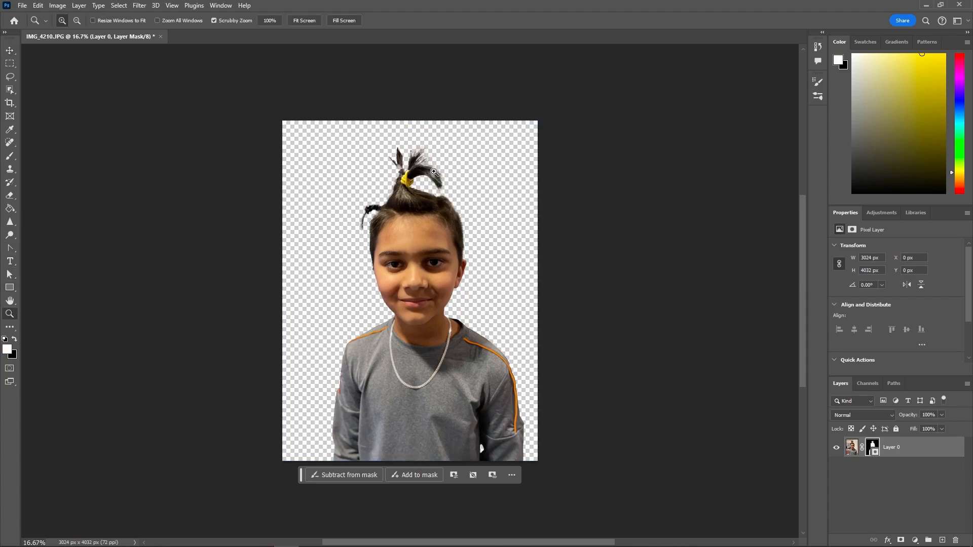
pyautogui.click(403, 165)
pyautogui.click(404, 166)
pyautogui.click(404, 167)
pyautogui.click(403, 167)
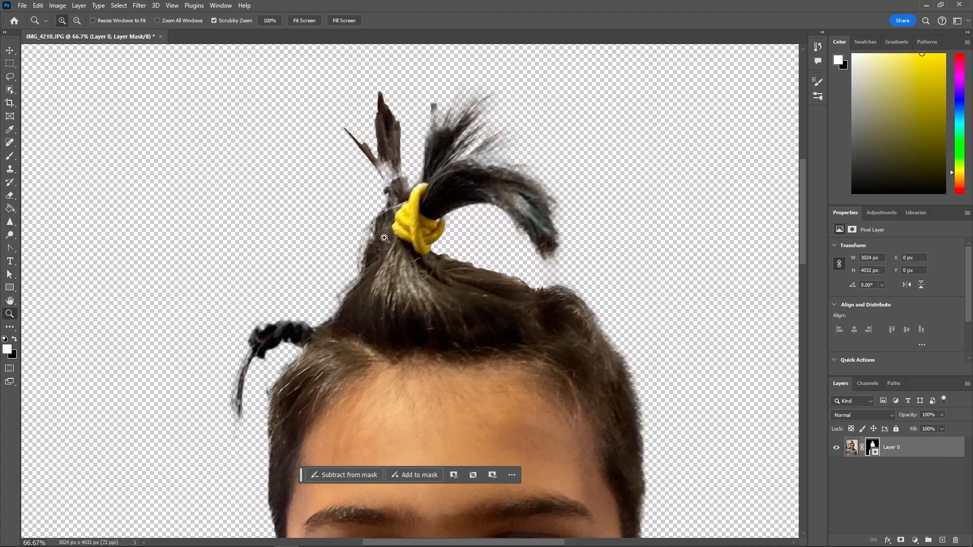
pyautogui.click(416, 476)
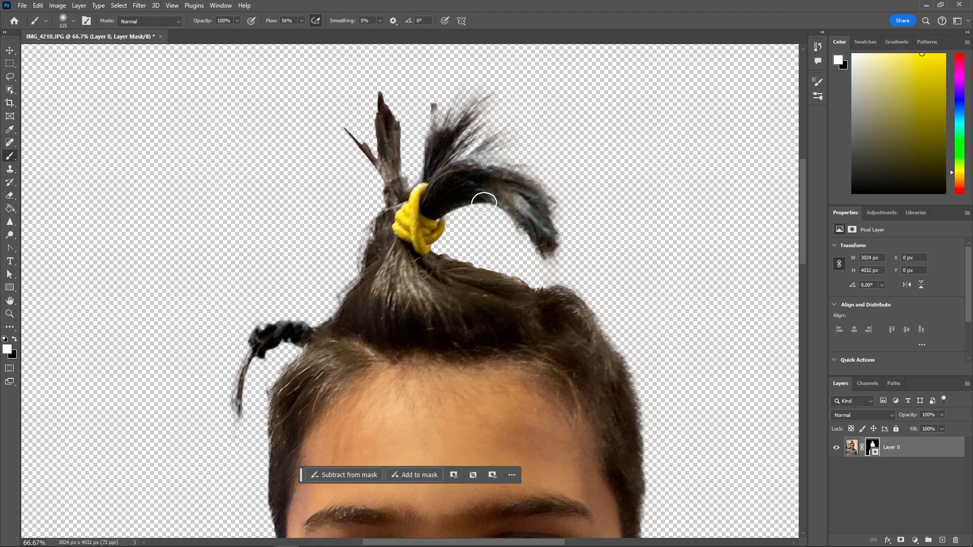
pyautogui.press('[')
pyautogui.moveTo(531, 200)
pyautogui.mouseDown()
pyautogui.moveTo(511, 191)
pyautogui.moveTo(533, 214)
pyautogui.moveTo(501, 198)
pyautogui.moveTo(532, 225)
pyautogui.moveTo(546, 207)
pyautogui.moveTo(561, 228)
pyautogui.moveTo(547, 210)
pyautogui.mouseUp()
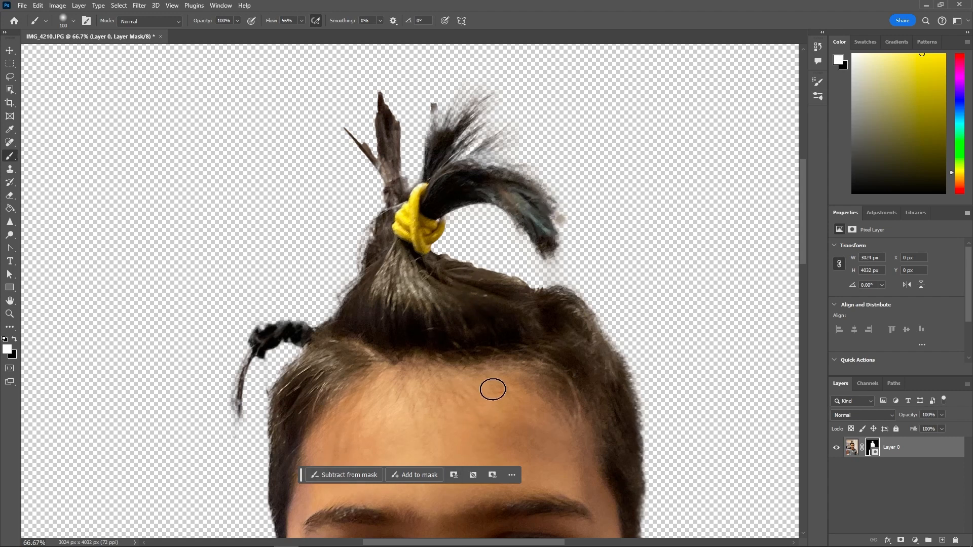
# Try to restore the edge of the face beside the eye by painting on the layer mask.
pyautogui.scroll(-5, 493, 388)
pyautogui.scroll(-2, 492, 389)
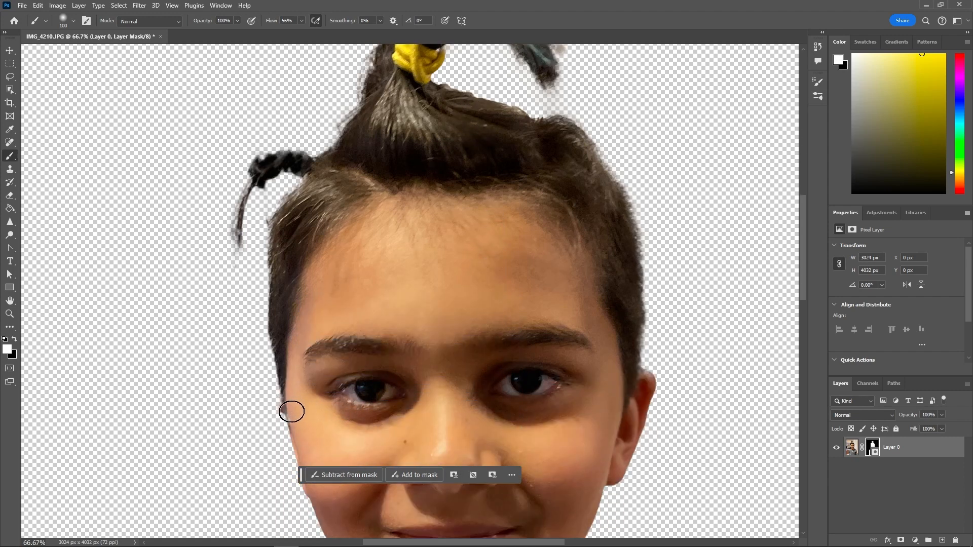
pyautogui.moveTo(289, 406)
pyautogui.mouseDown()
pyautogui.moveTo(284, 426)
pyautogui.moveTo(309, 402)
pyautogui.mouseUp()
pyautogui.hotkey('ctrl', 'z')
pyautogui.moveTo(804, 291); pyautogui.dragTo(801, 258)
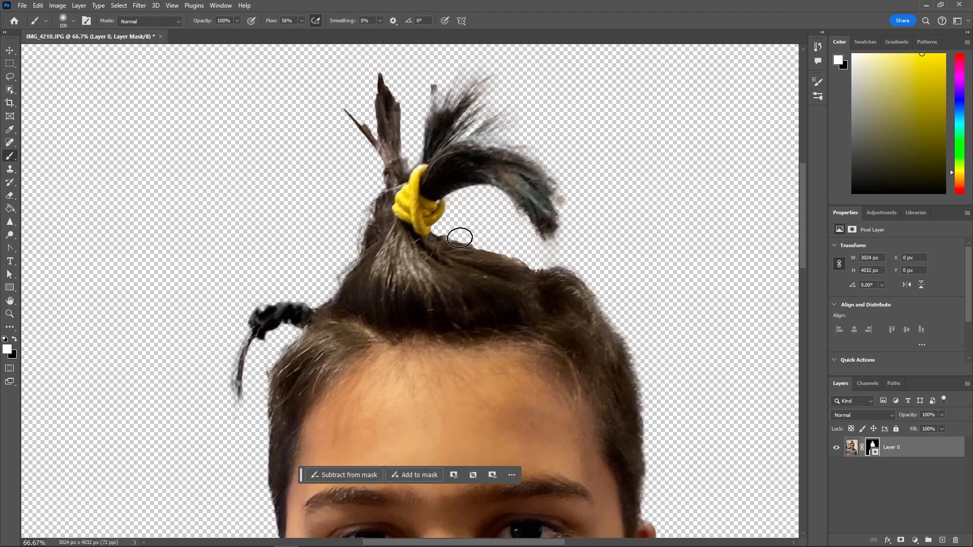
pyautogui.hotkey('ctrl', '0')
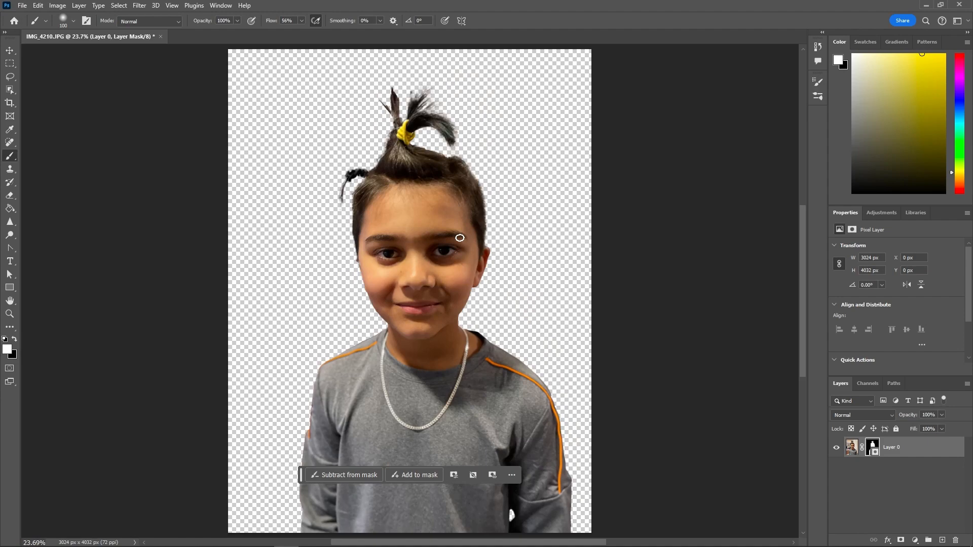
# Crop the image to a 1:1 square with the head and upper chest inside the frame.
pyautogui.click(10, 104)
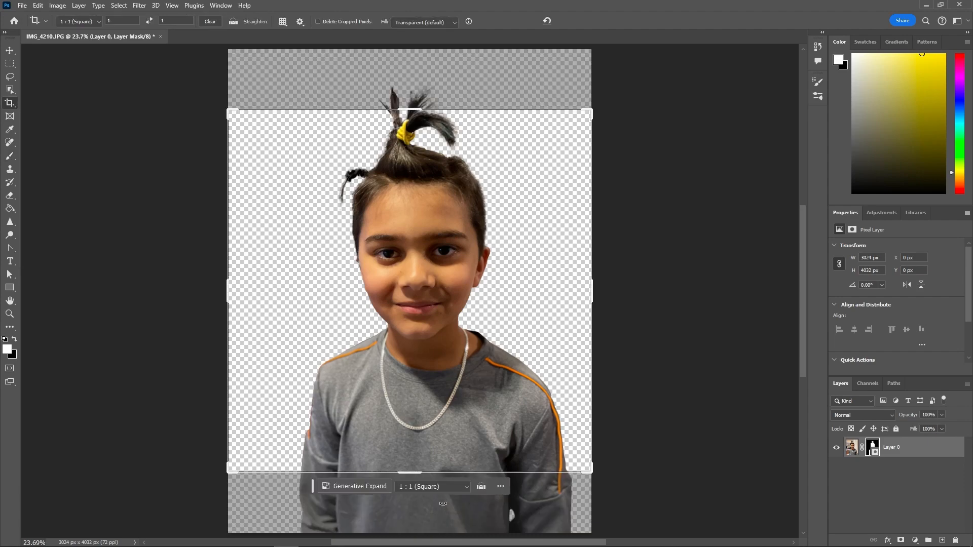
pyautogui.click(443, 488)
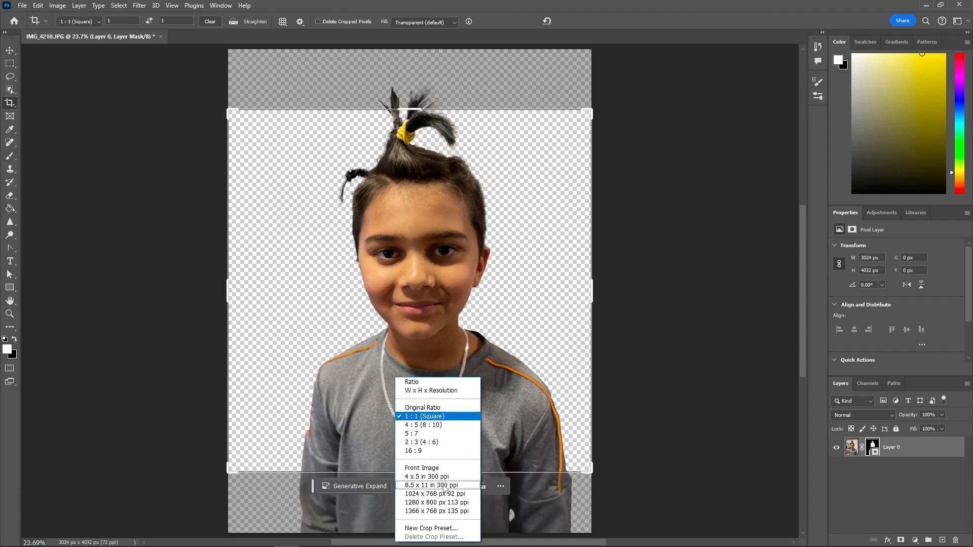
pyautogui.click(431, 421)
pyautogui.moveTo(432, 422); pyautogui.dragTo(418, 436)
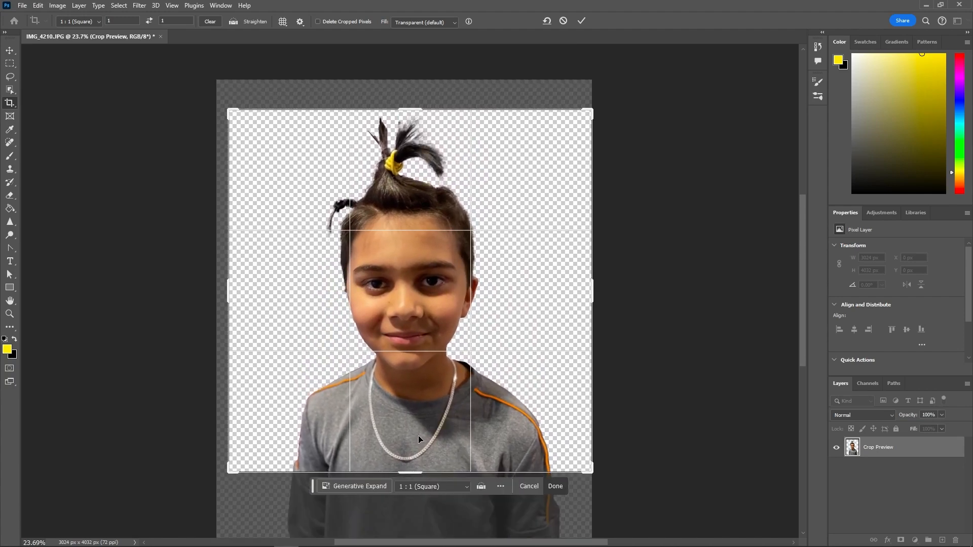
pyautogui.click(555, 487)
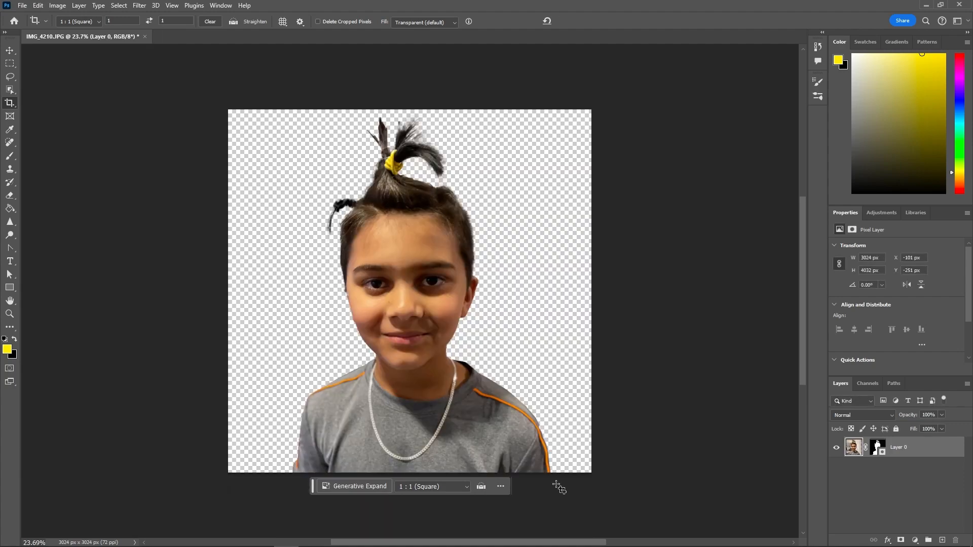
# Reposition the portrait within the square canvas and scale it up proportionally to about 104%.
pyautogui.click(18, 50)
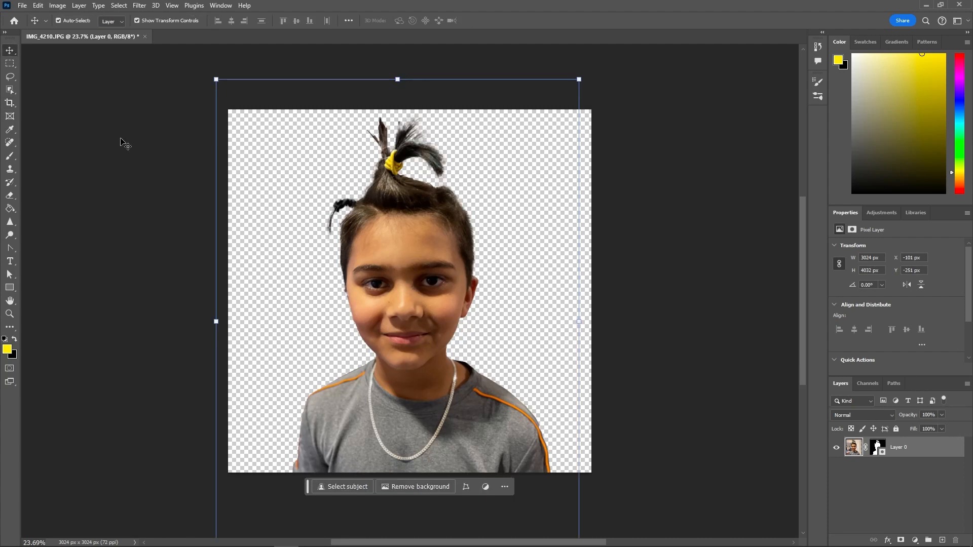
pyautogui.moveTo(379, 239); pyautogui.dragTo(371, 258)
pyautogui.moveTo(570, 98); pyautogui.dragTo(578, 89)
pyautogui.moveTo(459, 213); pyautogui.dragTo(470, 209)
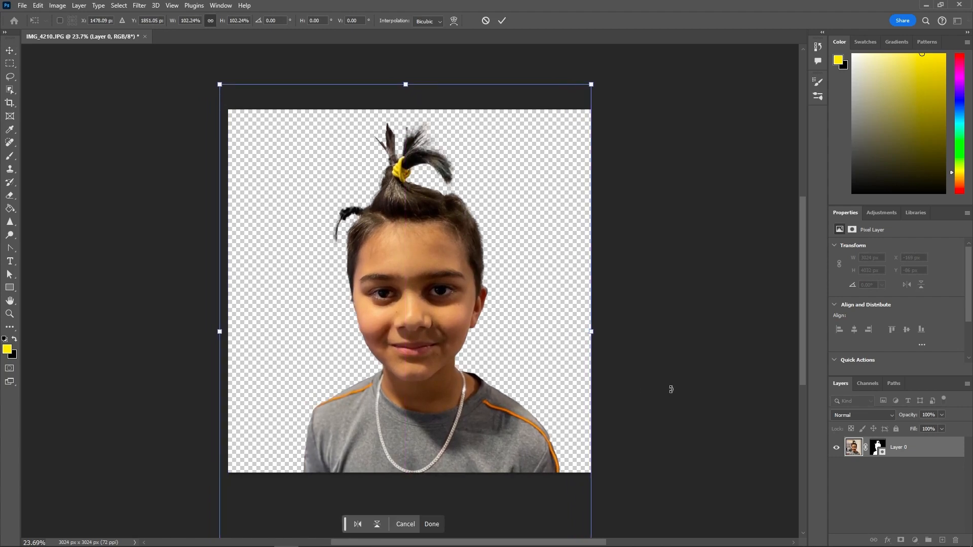
pyautogui.moveTo(800, 375); pyautogui.dragTo(803, 419)
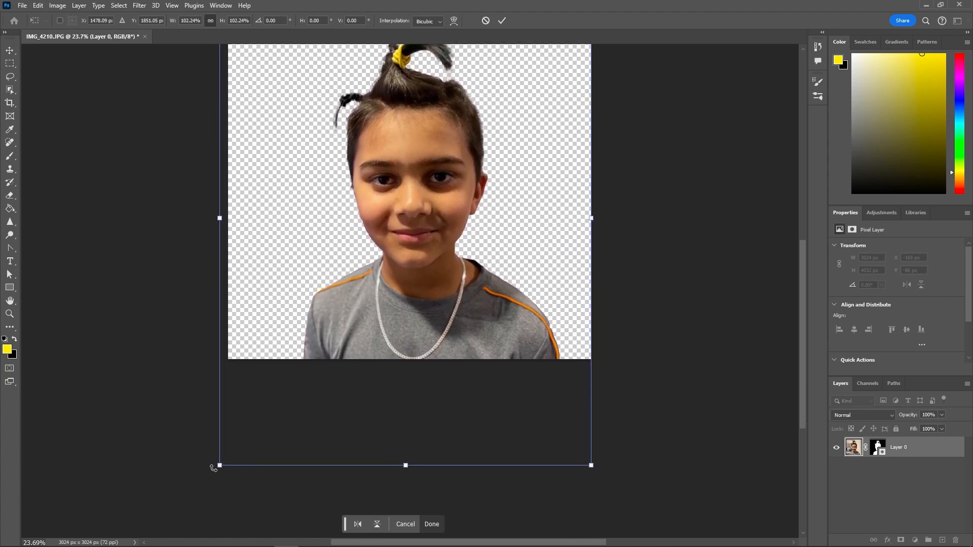
pyautogui.moveTo(219, 466); pyautogui.dragTo(210, 474)
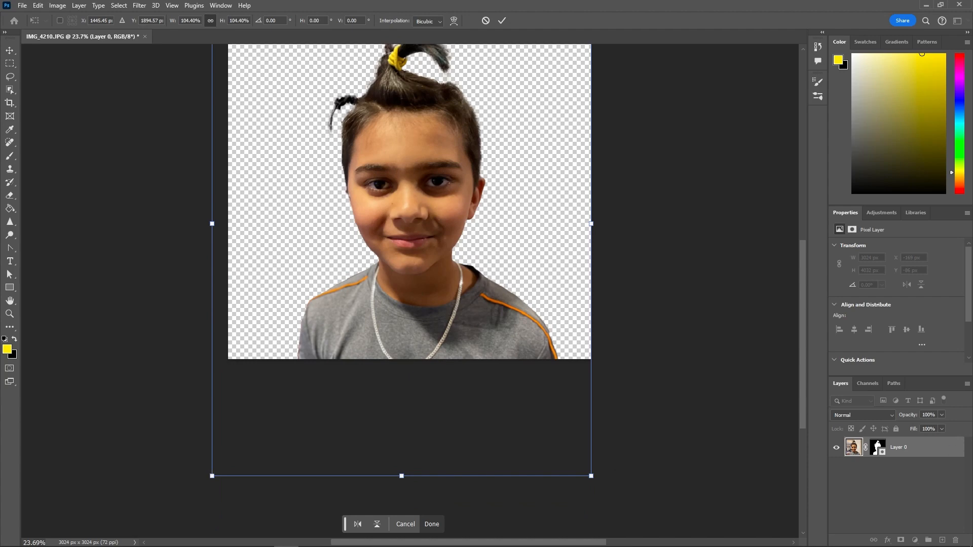
pyautogui.click(907, 451)
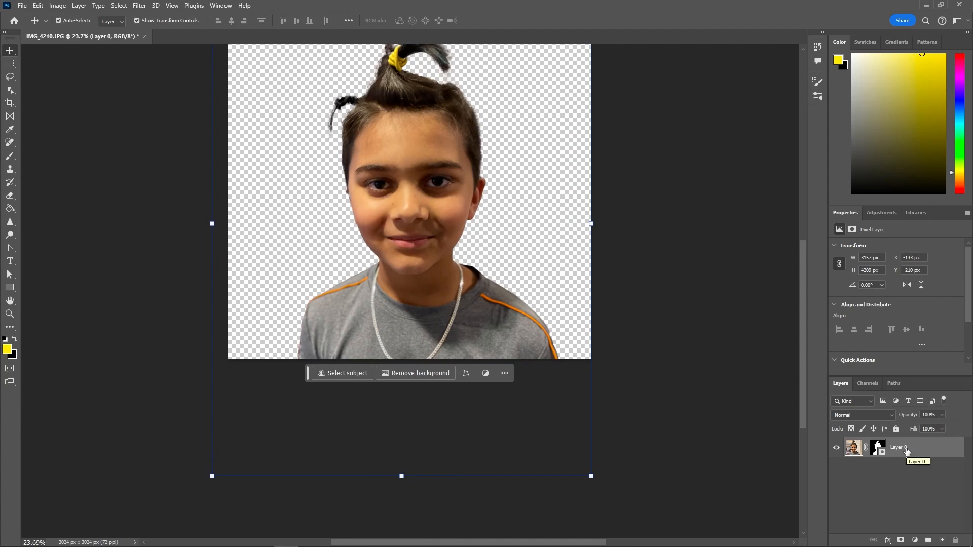
# Duplicate the portrait layer and rename the copy Top.
pyautogui.hotkey('ctrl', 'j')
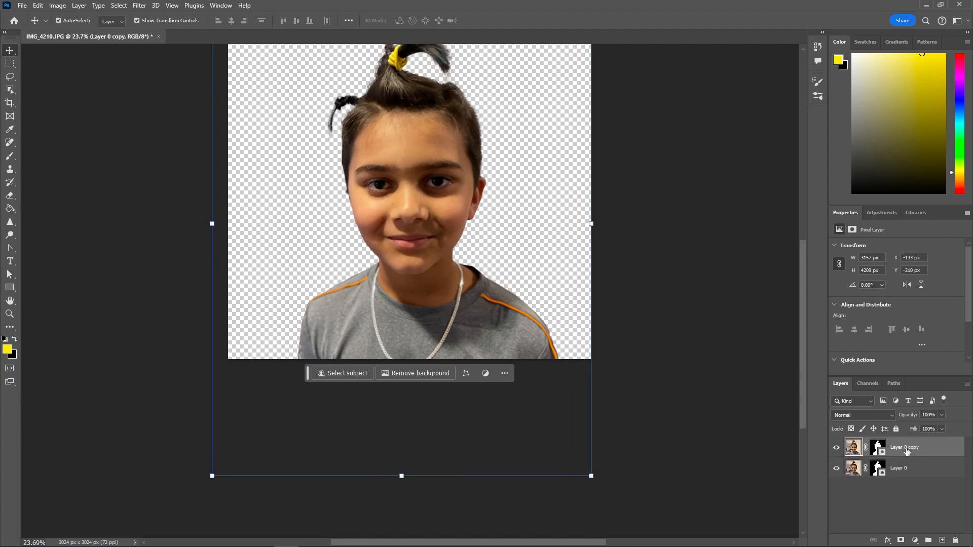
pyautogui.doubleClick(907, 449)
pyautogui.write('Top')
pyautogui.click(899, 493)
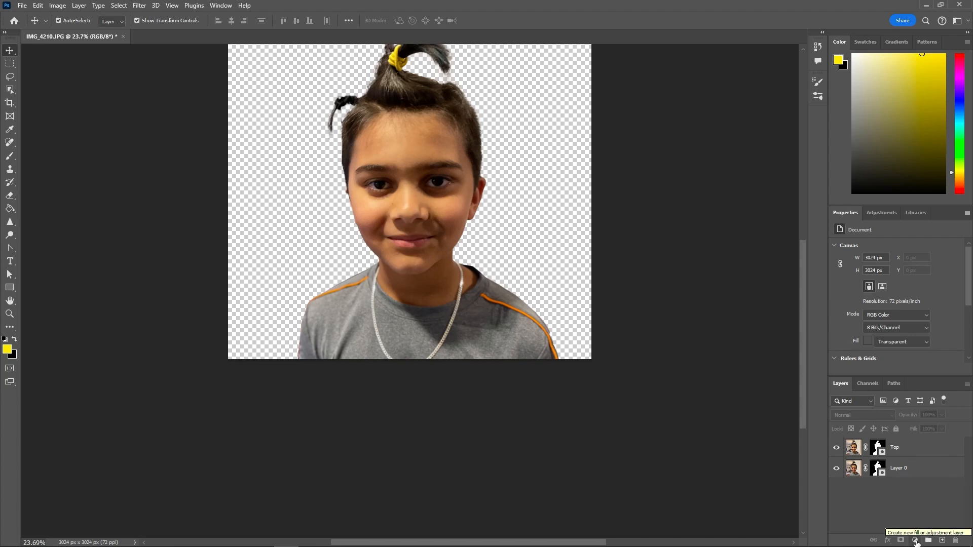
# Add a Threshold adjustment above the Top layer and set its threshold level to 56.
pyautogui.click(911, 448)
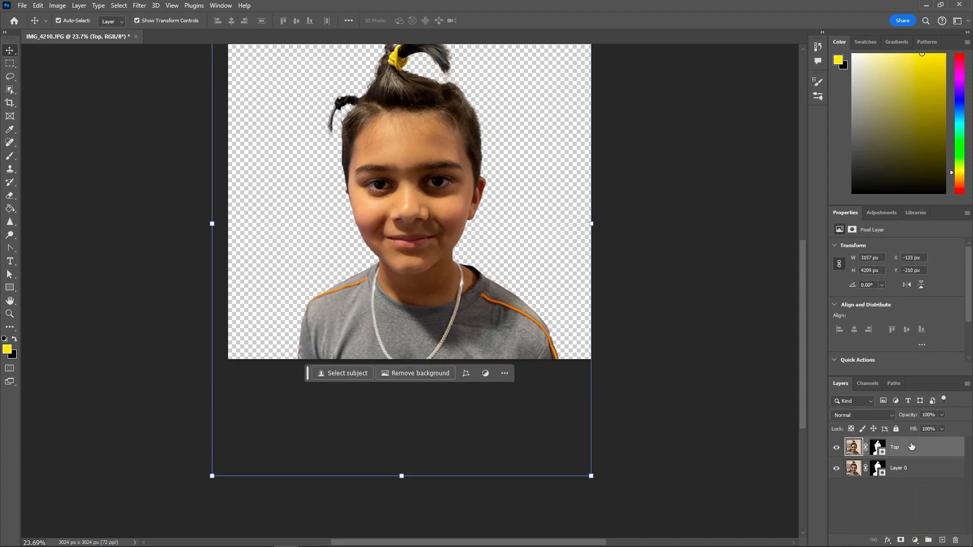
pyautogui.click(915, 541)
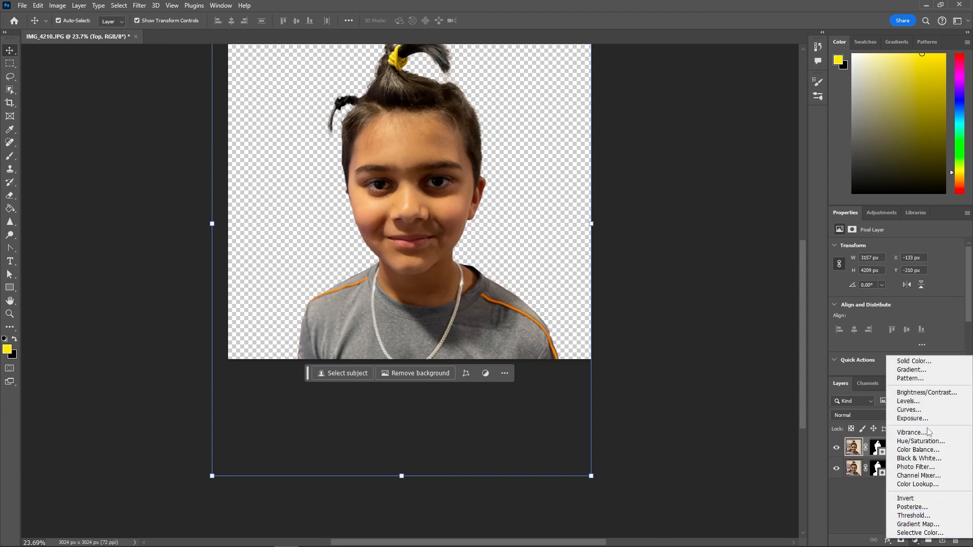
pyautogui.click(921, 519)
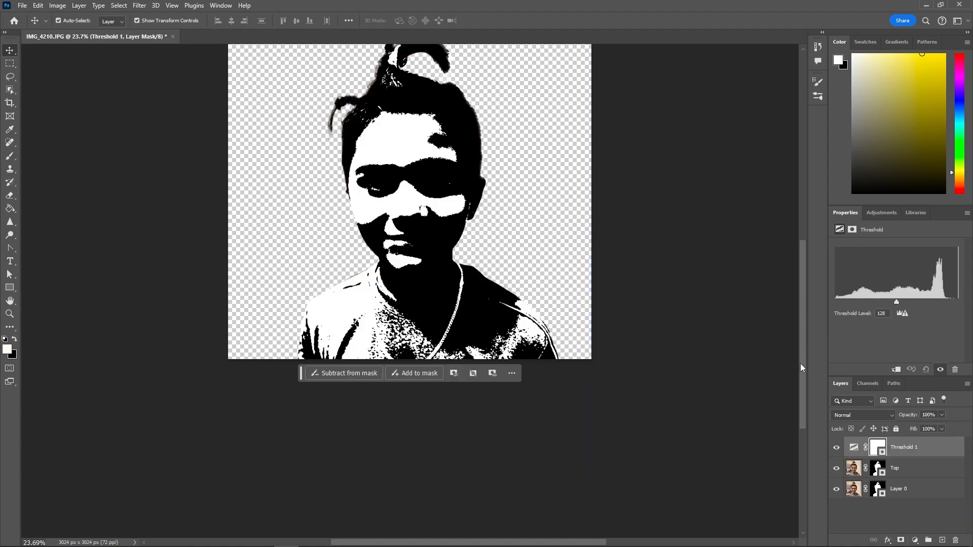
pyautogui.moveTo(801, 363); pyautogui.dragTo(796, 321)
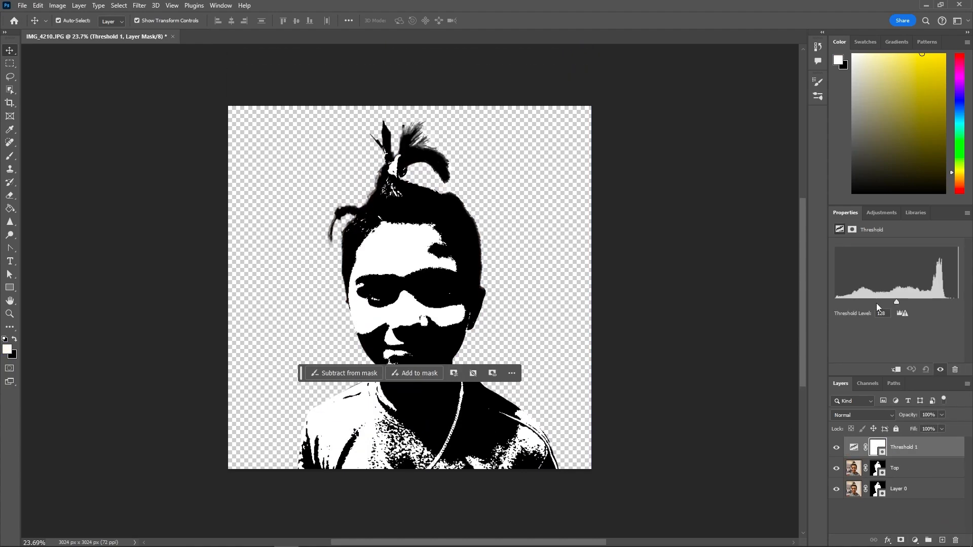
pyautogui.moveTo(893, 306); pyautogui.dragTo(861, 318)
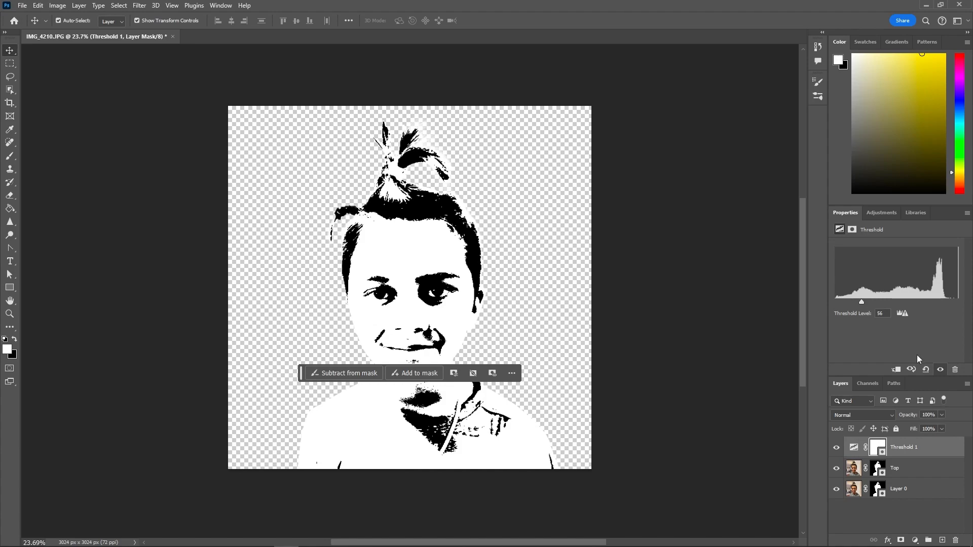
# Merge the Threshold 1 and Top layers, and set the merged layer's blend mode to Linear Burn.
pyautogui.click(929, 447)
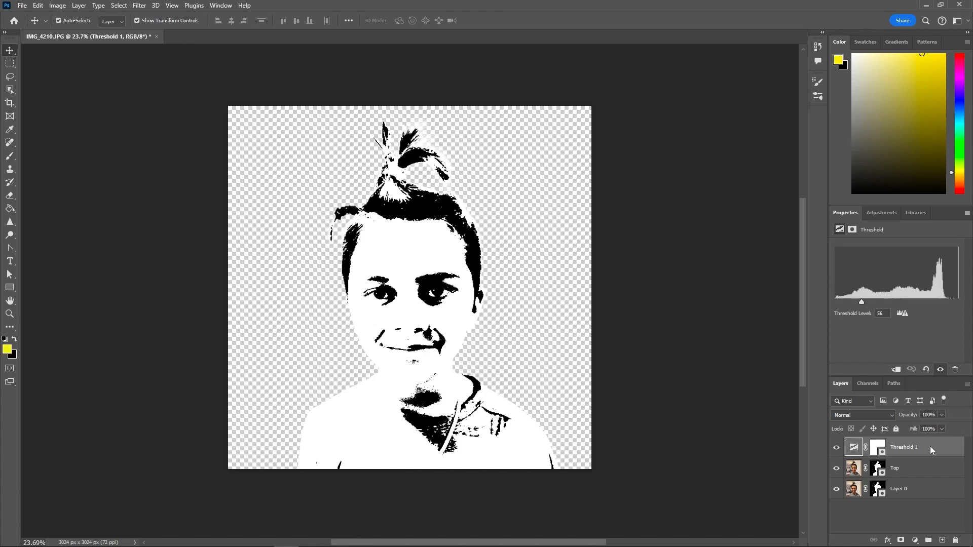
pyautogui.click(922, 473)
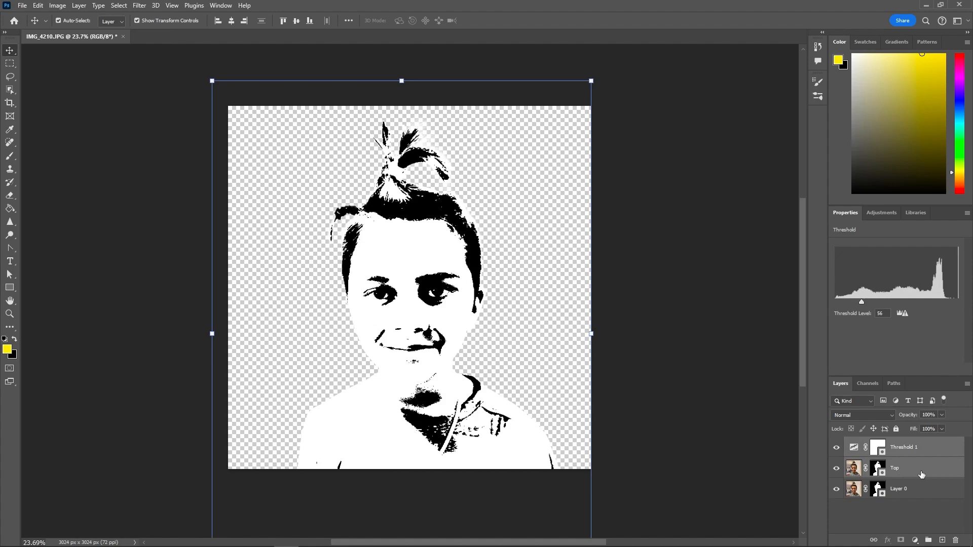
pyautogui.hotkey('ctrl', 'e')
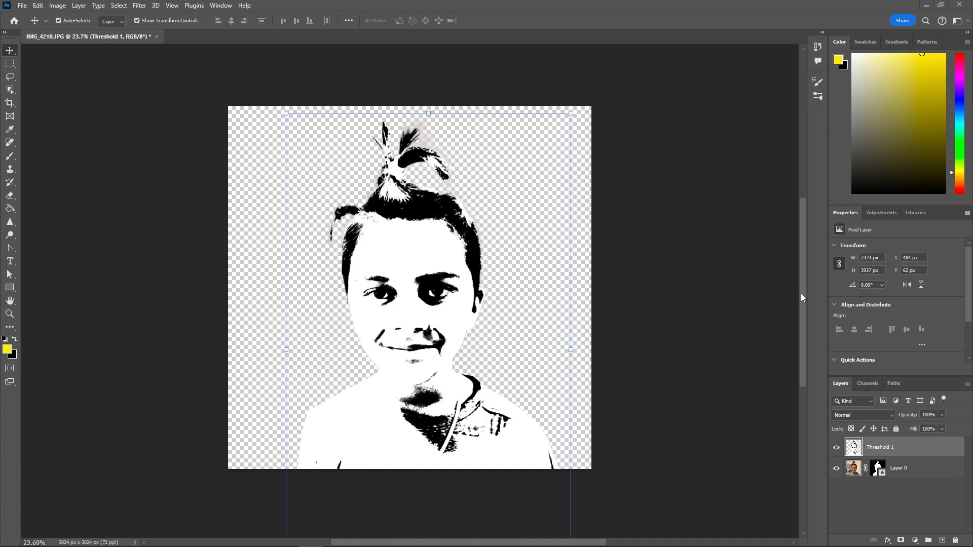
pyautogui.click(861, 417)
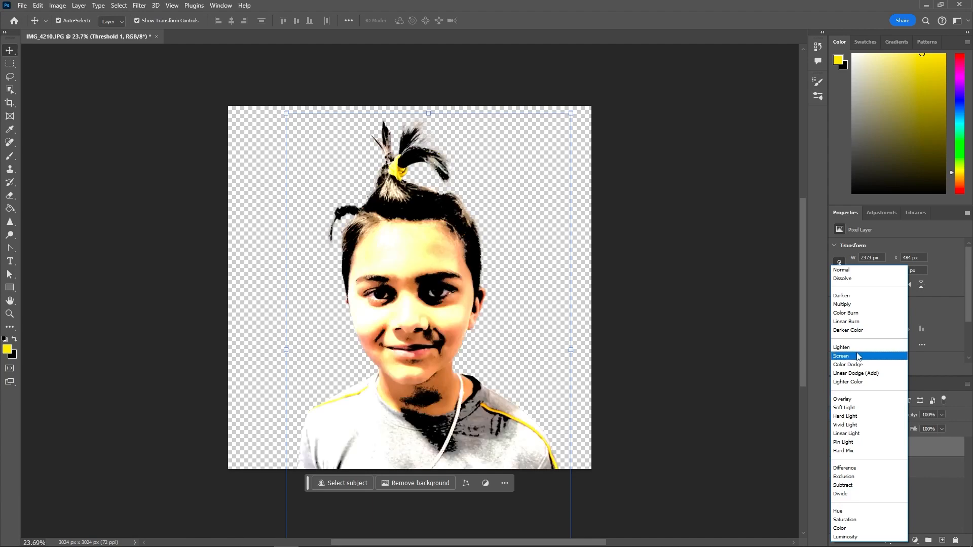
pyautogui.click(855, 323)
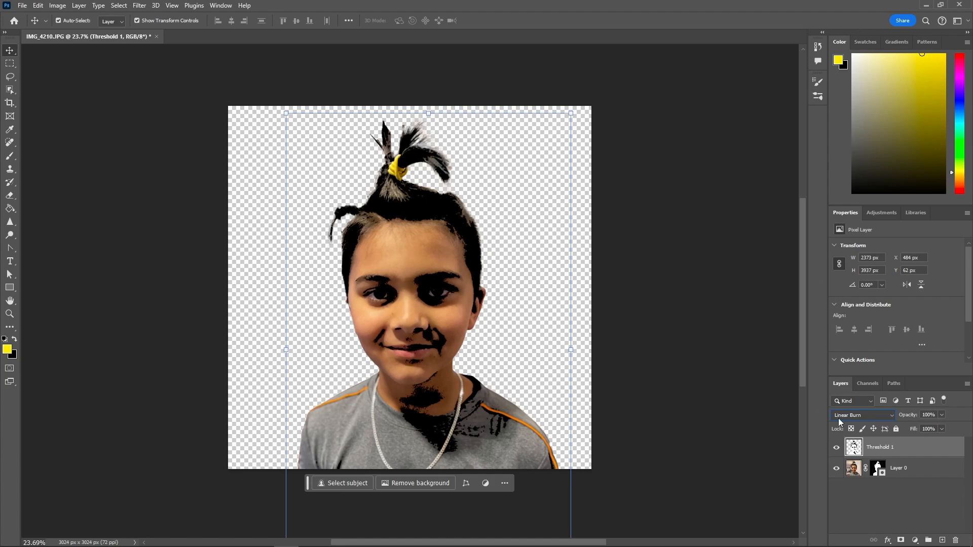
# Compare the portrait with the Threshold 1 layer and the original photo layer each hidden and shown.
pyautogui.click(836, 448)
pyautogui.click(836, 448)
pyautogui.click(837, 448)
pyautogui.click(836, 448)
pyautogui.click(836, 448)
pyautogui.click(836, 448)
pyautogui.click(837, 468)
pyautogui.click(837, 468)
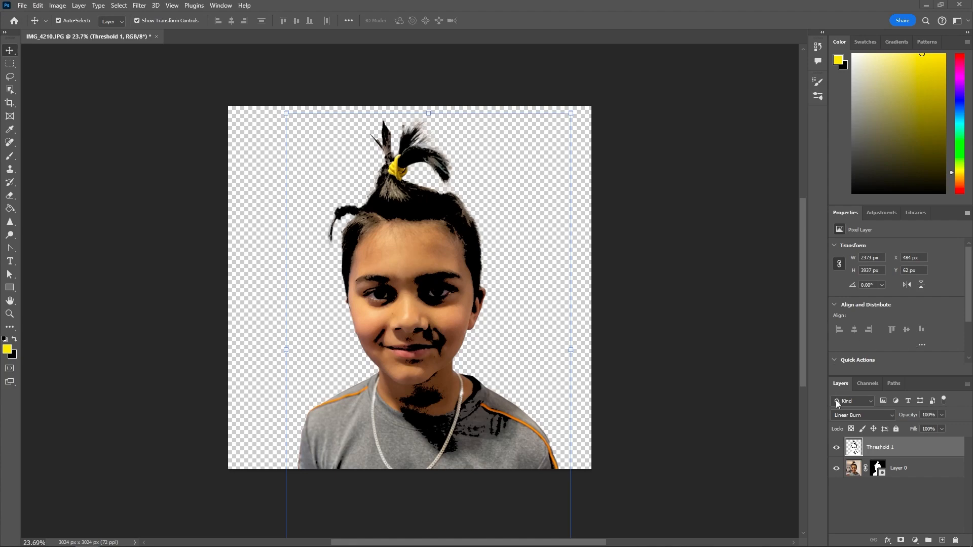
# Hide Layer 0 and add a new empty layer directly below the Threshold 1 layer.
pyautogui.click(836, 468)
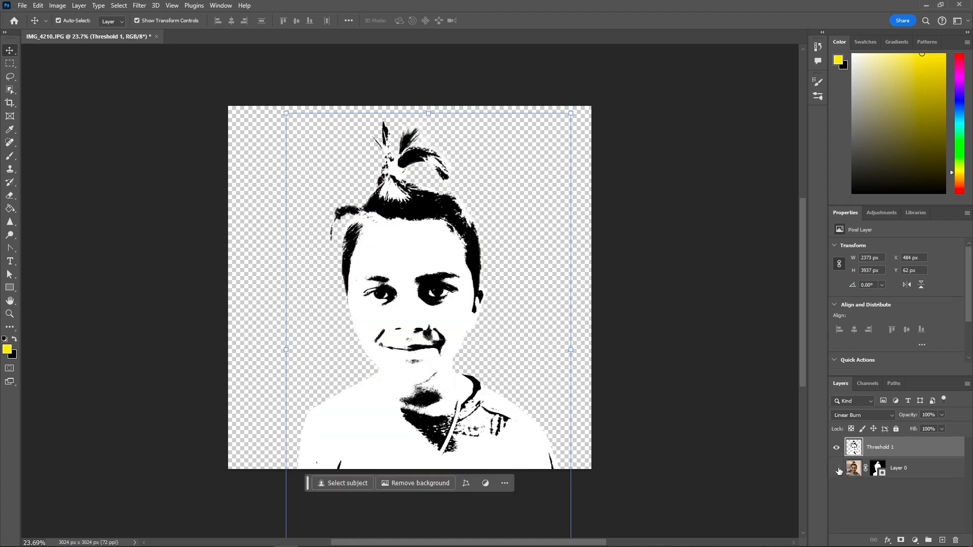
pyautogui.click(942, 541)
pyautogui.moveTo(911, 455); pyautogui.dragTo(905, 477)
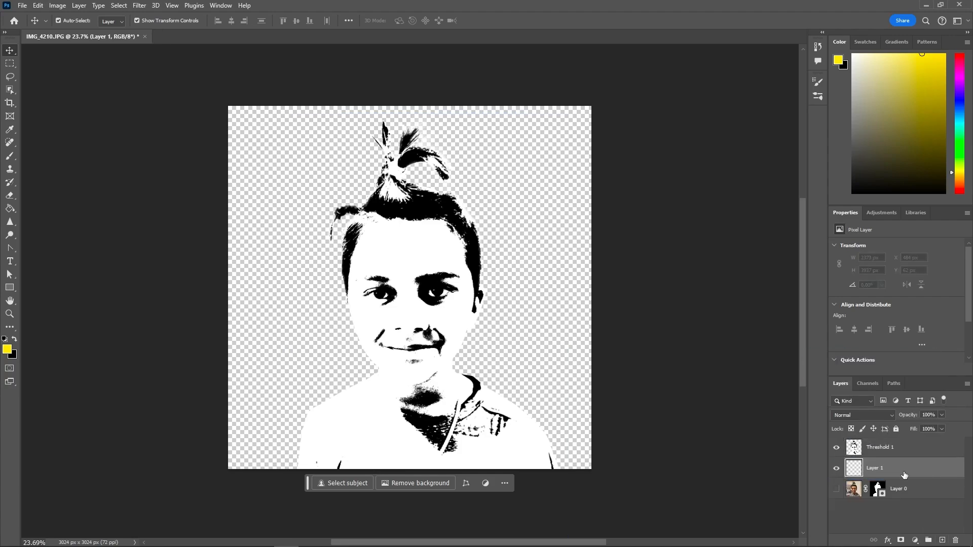
# Pick a bright magenta foreground colour and fill the empty Layer 1 with it using the Paint Bucket tool.
pyautogui.click(958, 81)
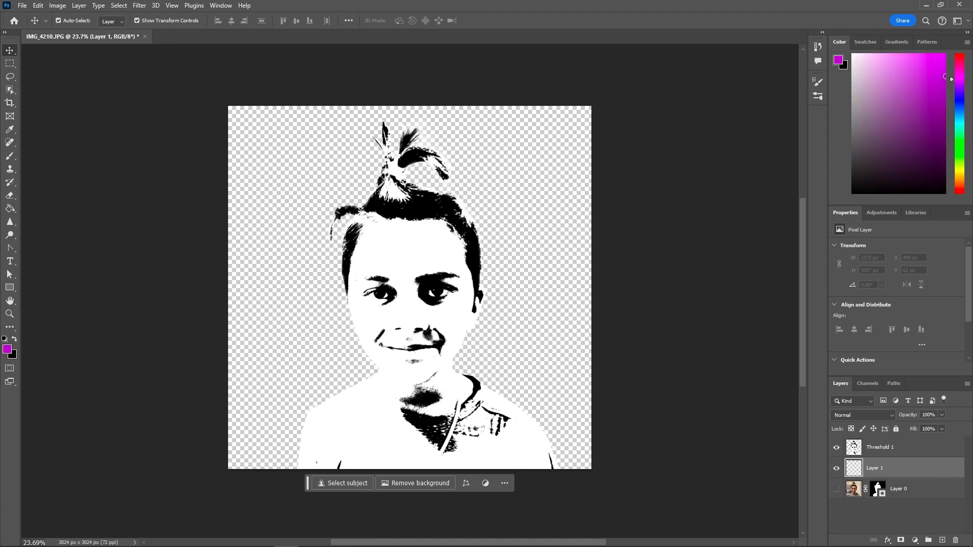
pyautogui.click(963, 21)
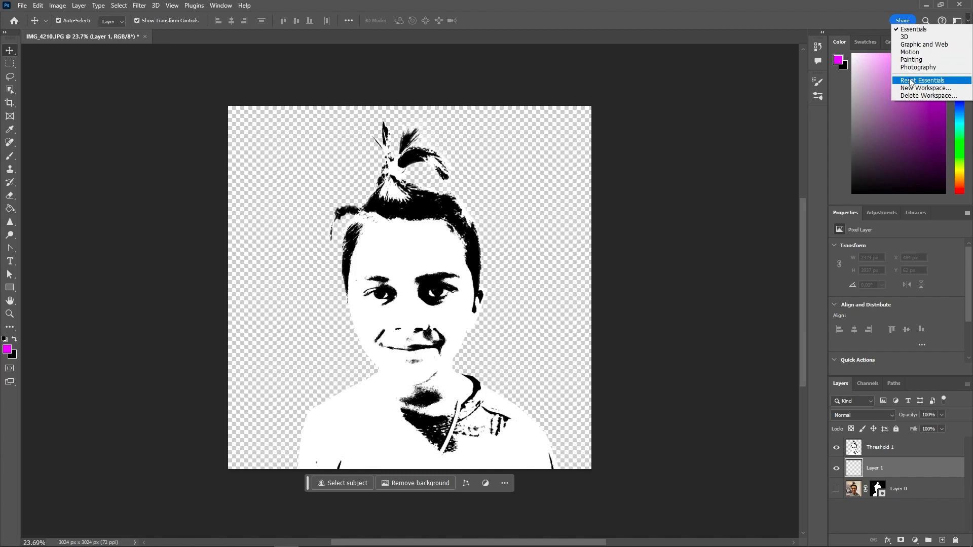
pyautogui.click(10, 209)
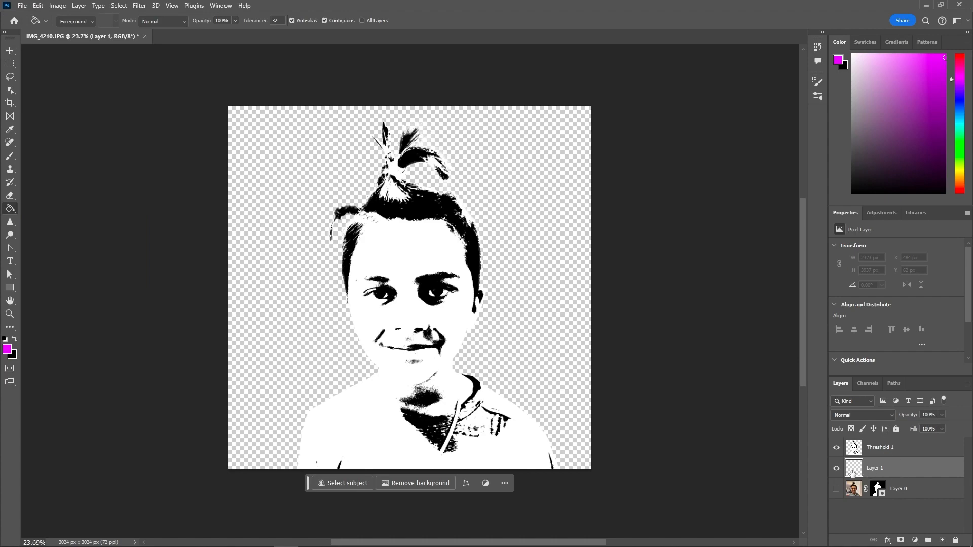
pyautogui.click(550, 325)
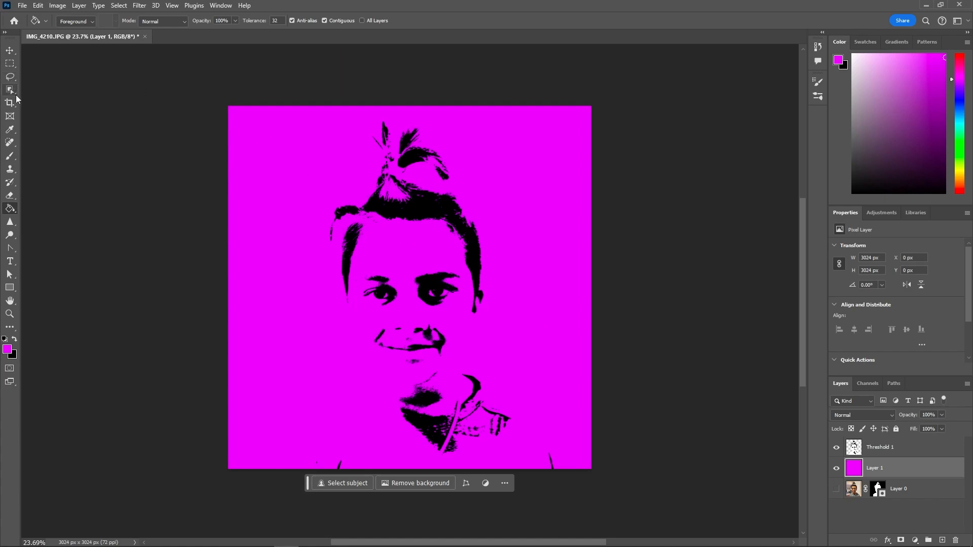
# Show the original photo in Layer 0 and set the Brush tool's hardness to 100%.
pyautogui.click(837, 469)
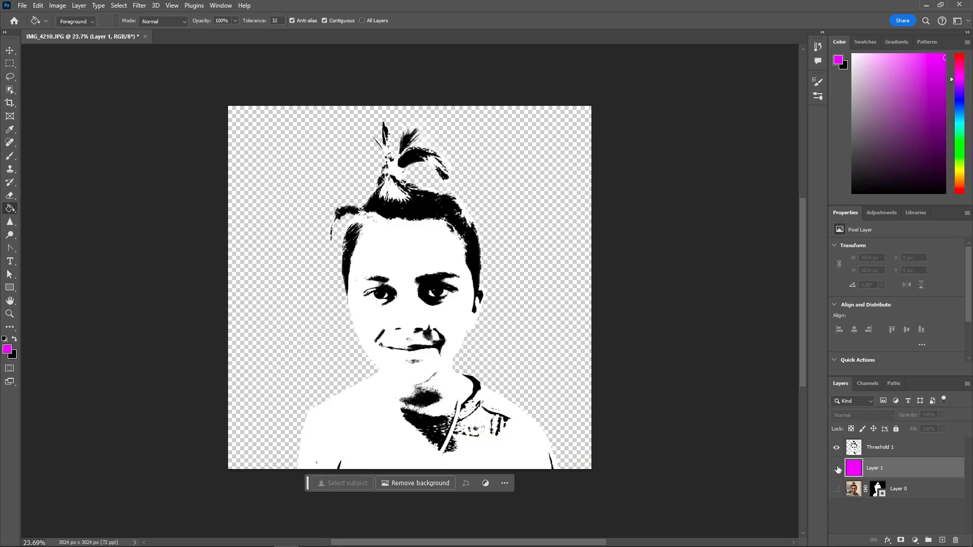
pyautogui.click(837, 490)
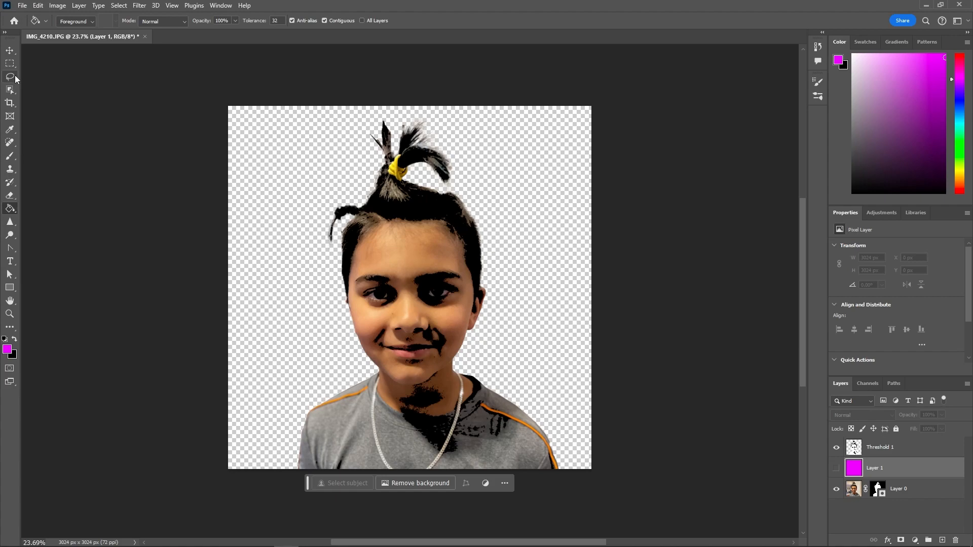
pyautogui.click(8, 158)
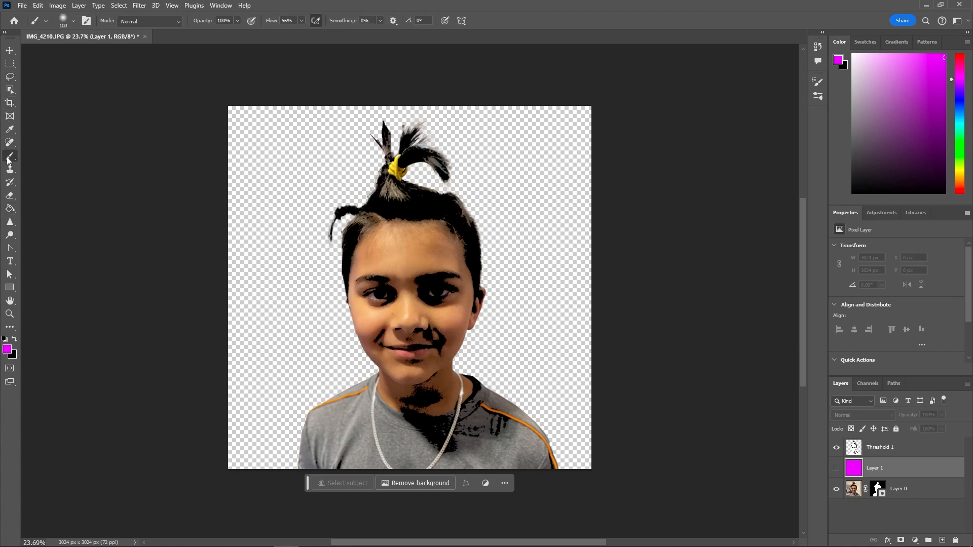
pyautogui.click(73, 21)
pyautogui.moveTo(56, 77); pyautogui.dragTo(155, 83)
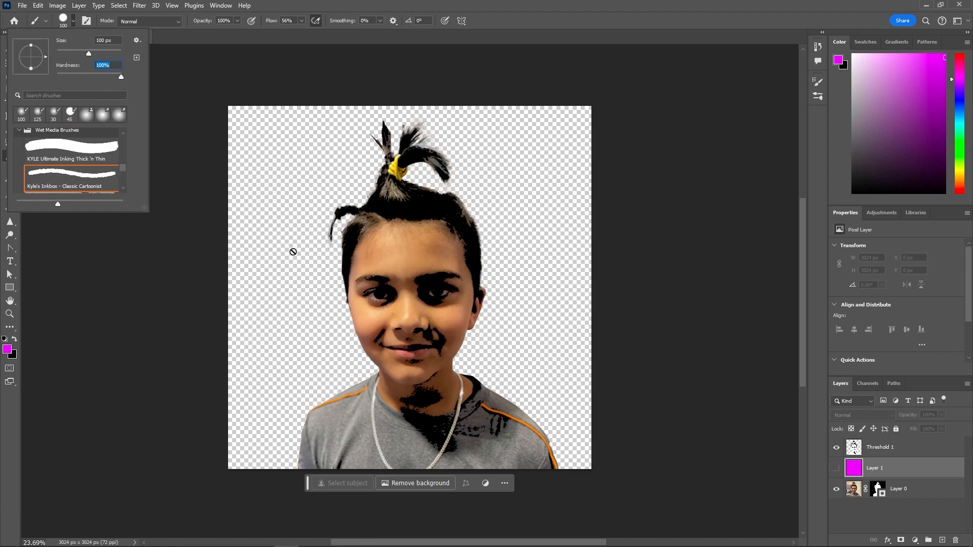
pyautogui.click(273, 229)
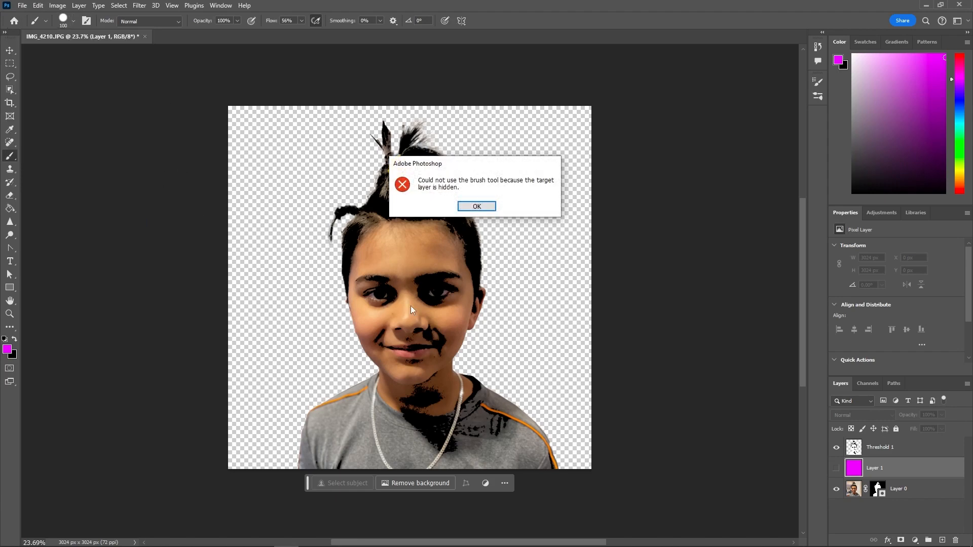
pyautogui.click(494, 207)
pyautogui.click(836, 469)
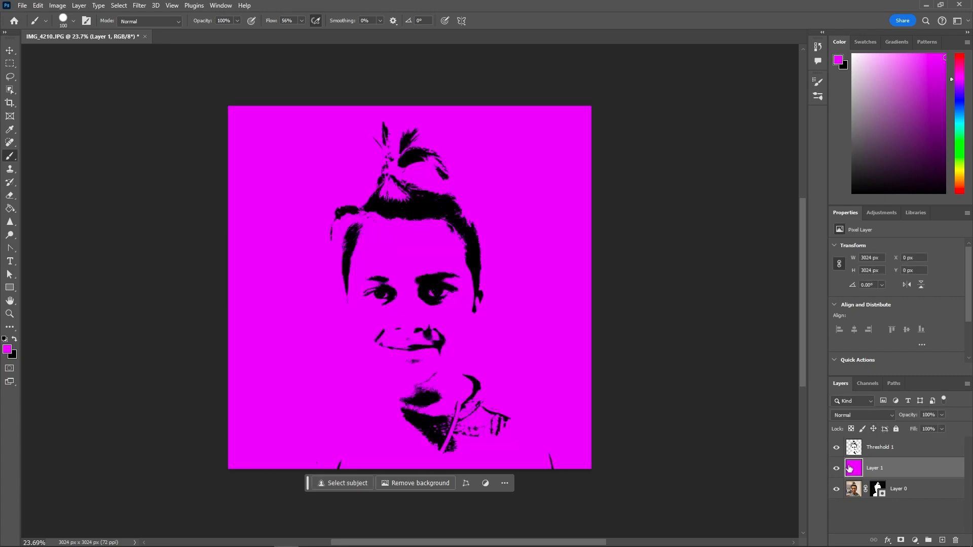
# Enlarge the brush preset list, choose KYLE Ultimate Inking Thick 'n Thin, and increase the brush size to 100 px.
pyautogui.click(73, 21)
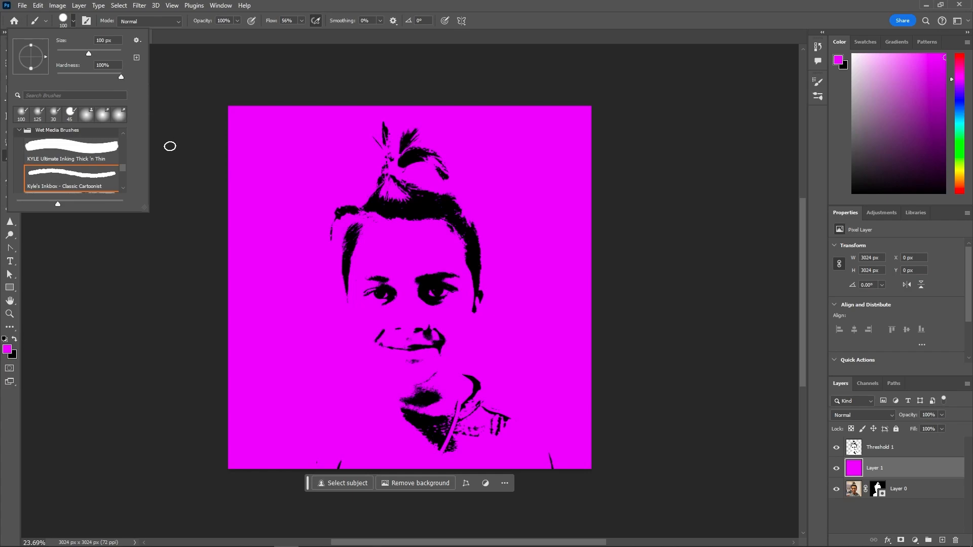
pyautogui.click(169, 145)
pyautogui.click(74, 21)
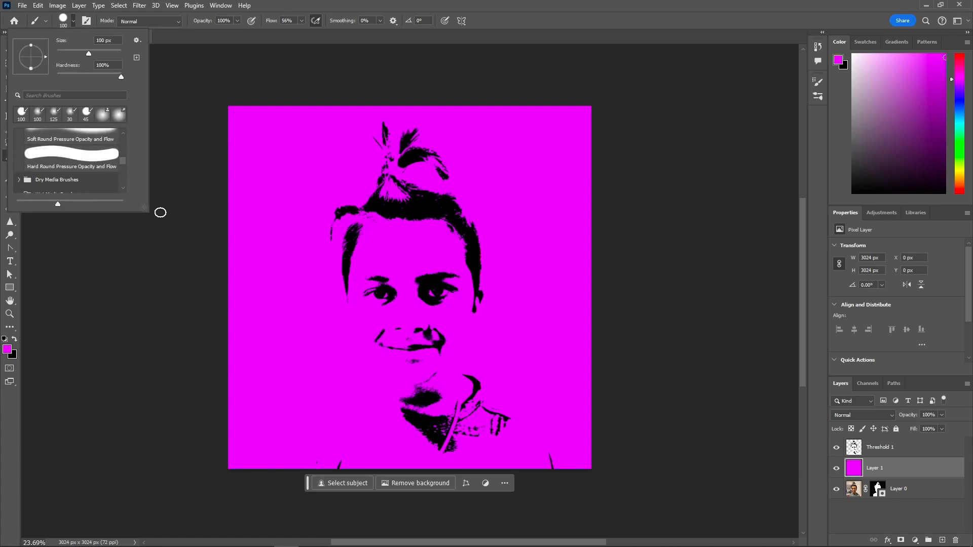
pyautogui.moveTo(145, 207)
pyautogui.mouseDown()
pyautogui.moveTo(243, 334)
pyautogui.moveTo(261, 383)
pyautogui.mouseUp()
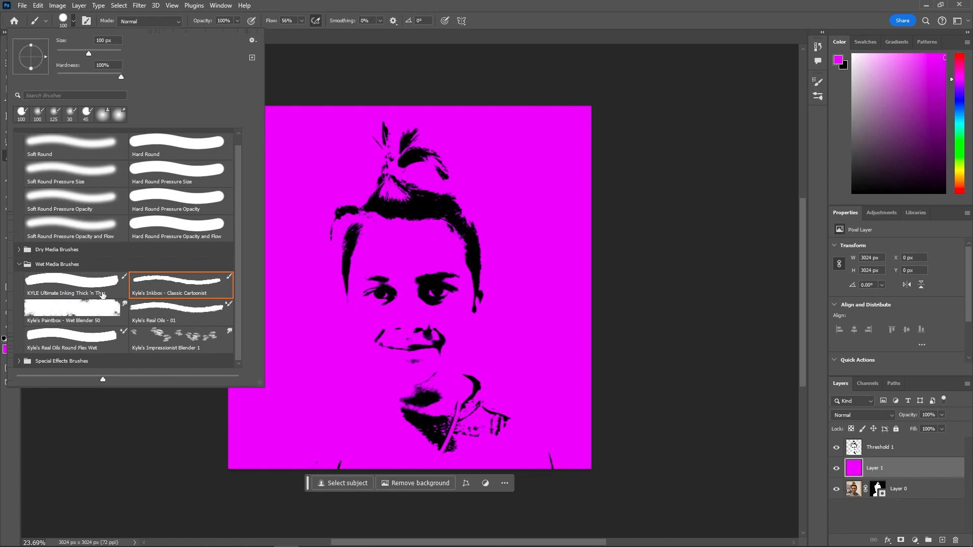
pyautogui.click(87, 286)
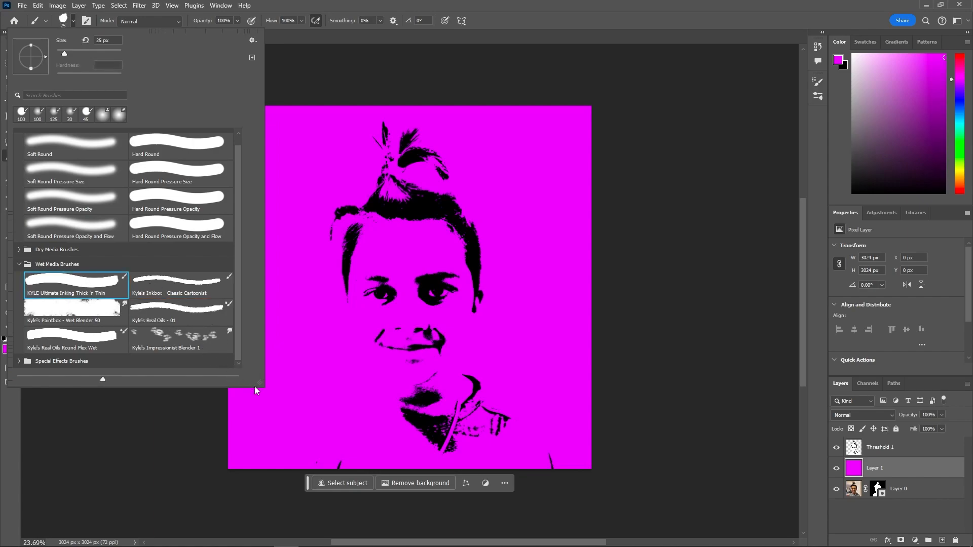
pyautogui.click(192, 413)
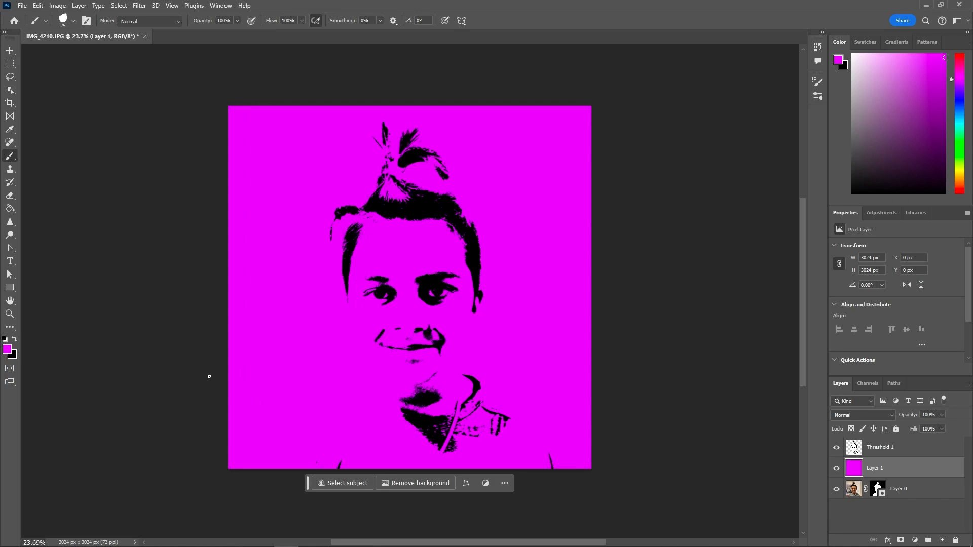
pyautogui.press(']')
pyautogui.press(']')
pyautogui.press(']')
# Add a new empty layer above Layer 1 and select the KYLE Ultimate Inking Thick 'n Thin brush at 25 px.
pyautogui.click(942, 541)
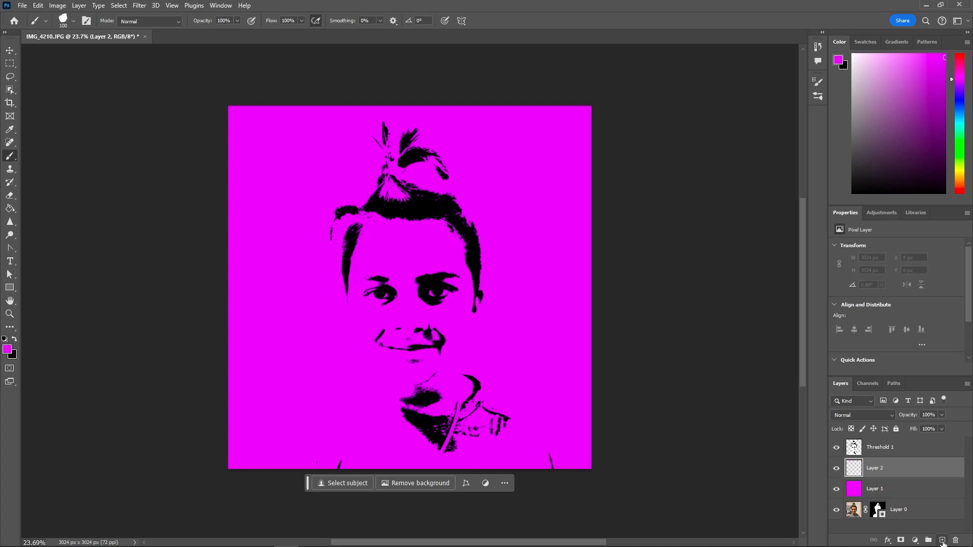
pyautogui.click(72, 22)
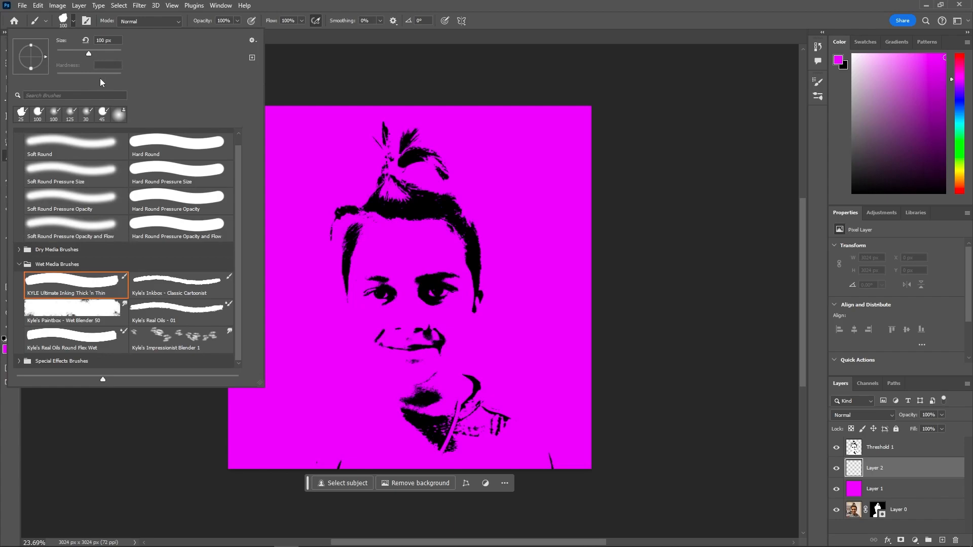
pyautogui.click(184, 282)
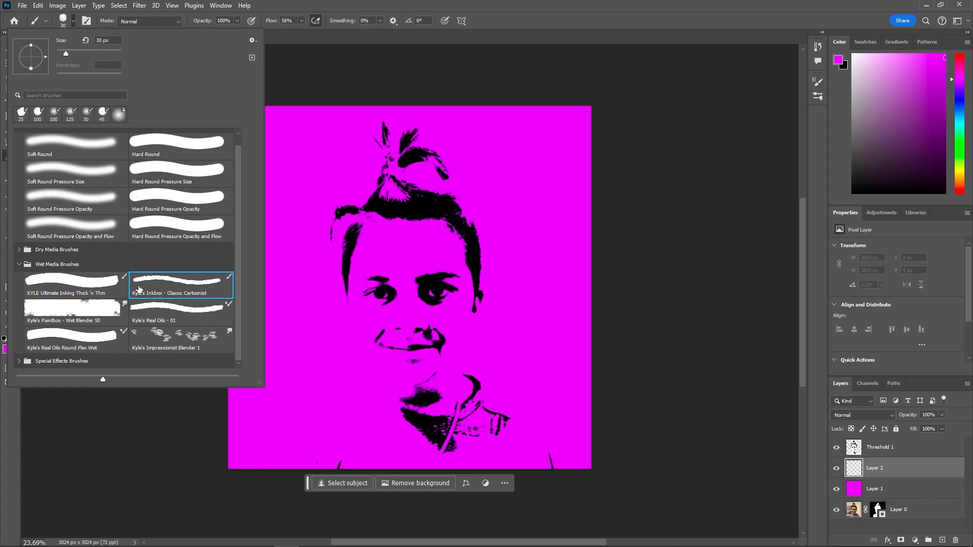
pyautogui.click(72, 282)
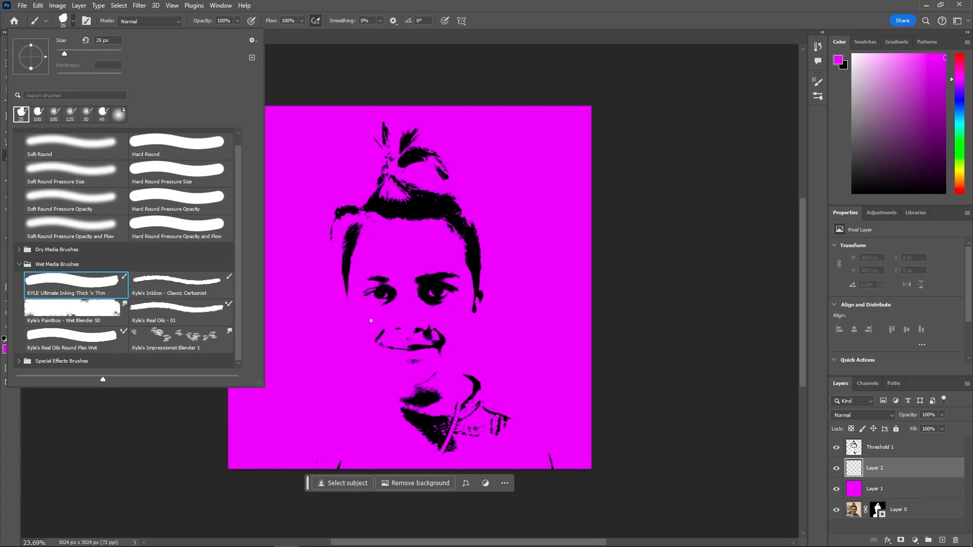
pyautogui.click(100, 435)
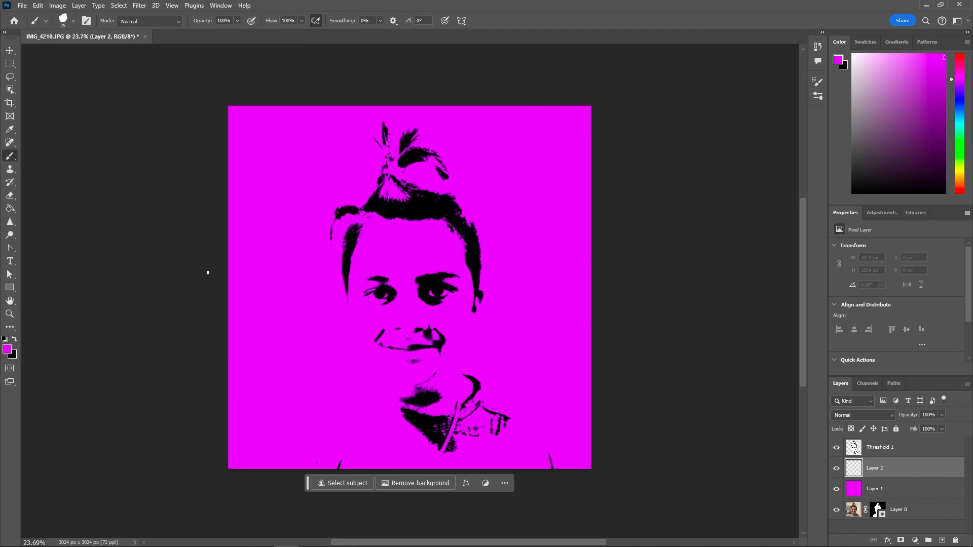
# Hide Layer 1 and paint yellow strokes on Layer 2 along the collar edge of the boy's neck.
pyautogui.moveTo(964, 166); pyautogui.dragTo(964, 177)
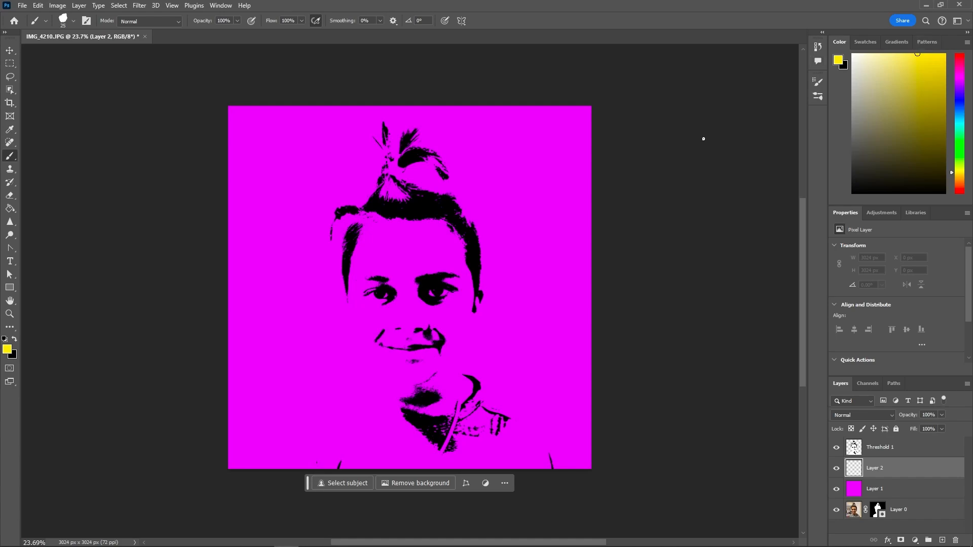
pyautogui.click(837, 489)
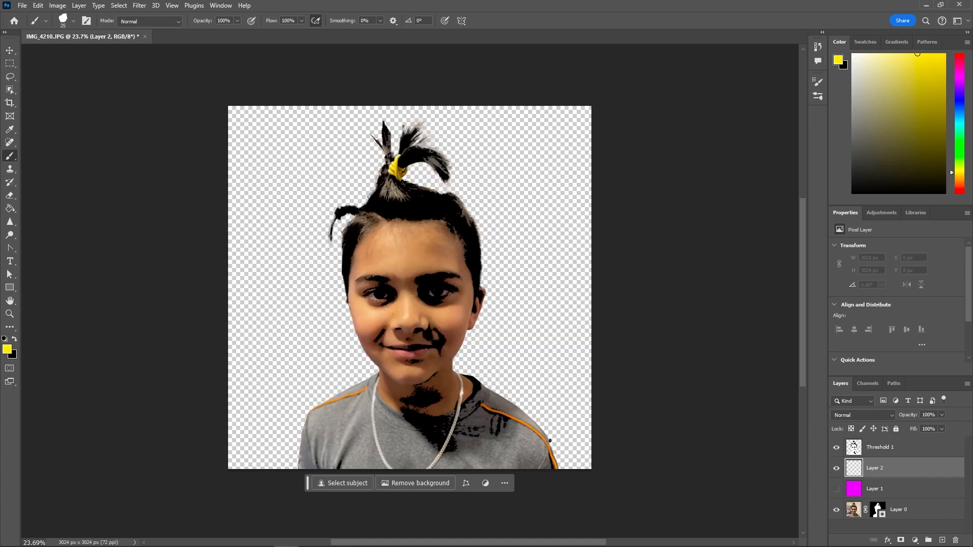
pyautogui.moveTo(381, 392); pyautogui.dragTo(385, 396)
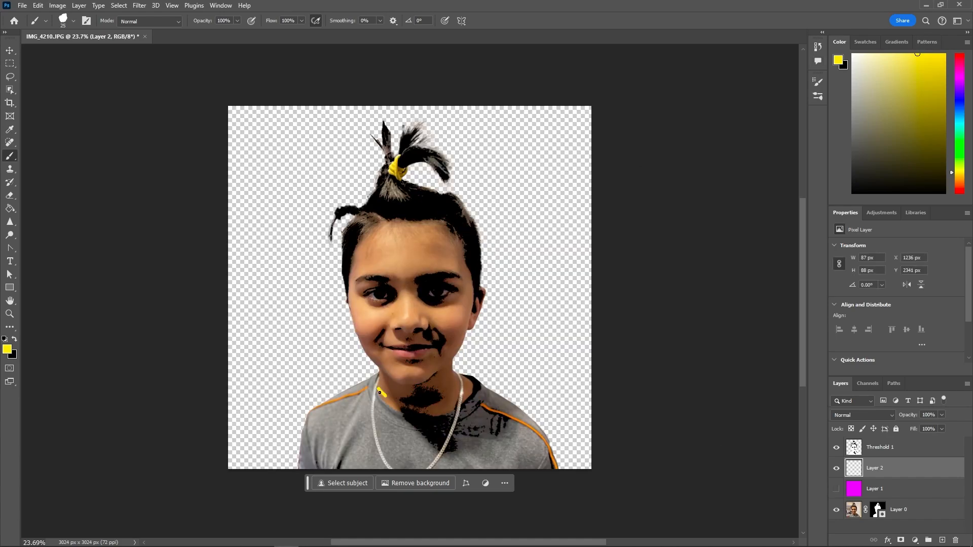
pyautogui.click(9, 314)
pyautogui.click(399, 373)
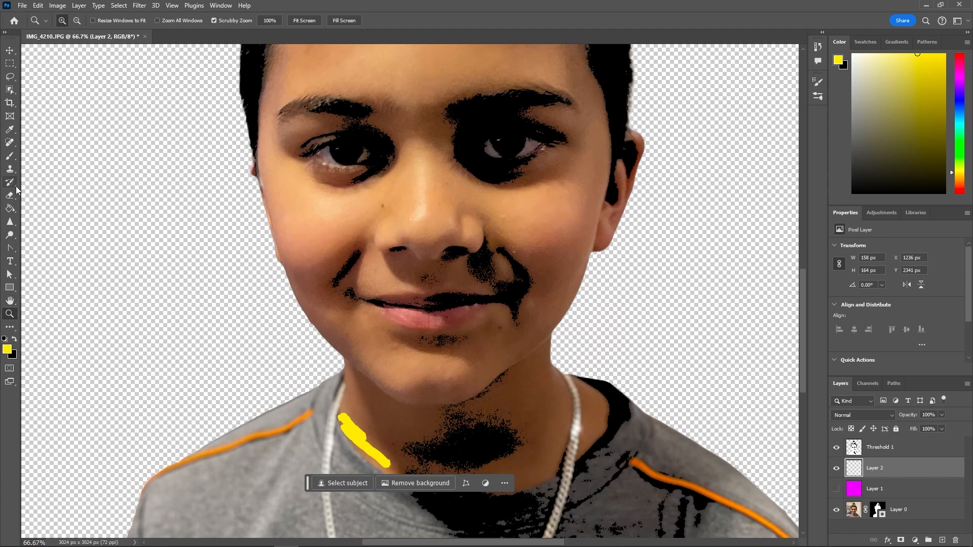
pyautogui.click(9, 159)
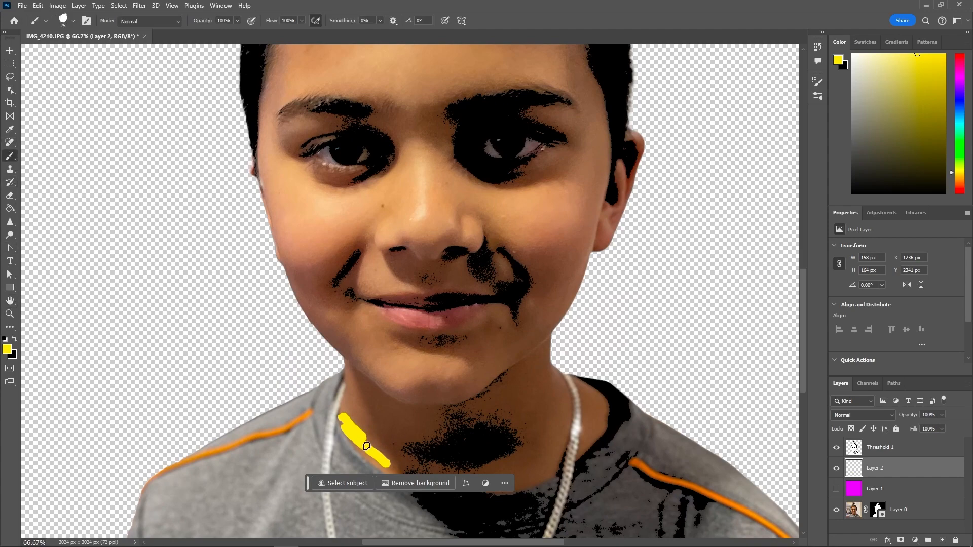
pyautogui.moveTo(367, 452)
pyautogui.mouseDown()
pyautogui.moveTo(413, 467)
pyautogui.moveTo(501, 468)
pyautogui.moveTo(568, 433)
pyautogui.moveTo(504, 481)
pyautogui.moveTo(588, 431)
pyautogui.moveTo(568, 459)
pyautogui.moveTo(587, 436)
pyautogui.moveTo(527, 472)
pyautogui.moveTo(465, 483)
pyautogui.mouseUp()
pyautogui.hotkey('ctrl', 'z')
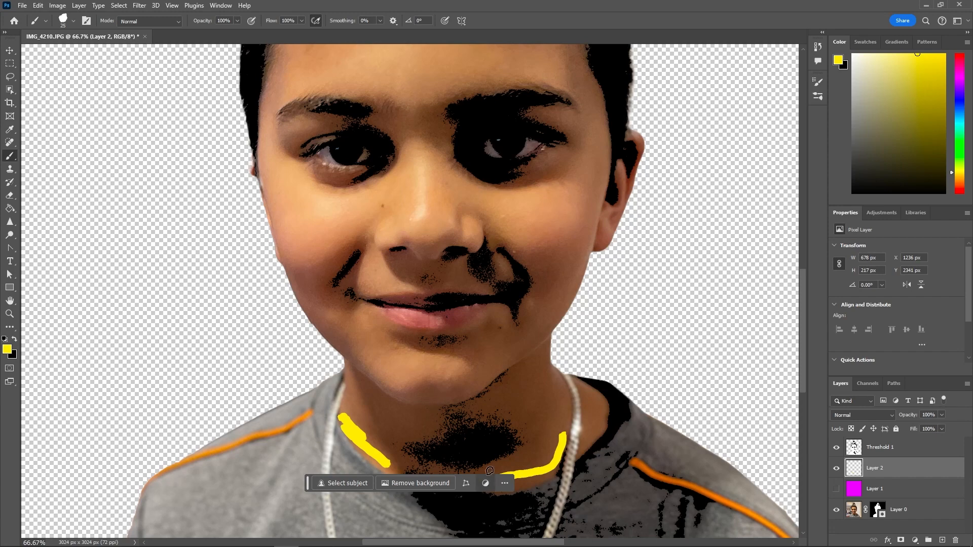
# Fill the neck between chin and collar with yellow strokes, enlarging the brush to 50 px for the wider areas.
pyautogui.scroll(-2, 482, 446)
pyautogui.moveTo(389, 424)
pyautogui.mouseDown()
pyautogui.moveTo(510, 444)
pyautogui.moveTo(562, 425)
pyautogui.mouseUp()
pyautogui.moveTo(353, 333)
pyautogui.mouseDown()
pyautogui.moveTo(351, 378)
pyautogui.moveTo(365, 345)
pyautogui.moveTo(379, 396)
pyautogui.moveTo(395, 373)
pyautogui.moveTo(454, 400)
pyautogui.moveTo(488, 368)
pyautogui.mouseUp()
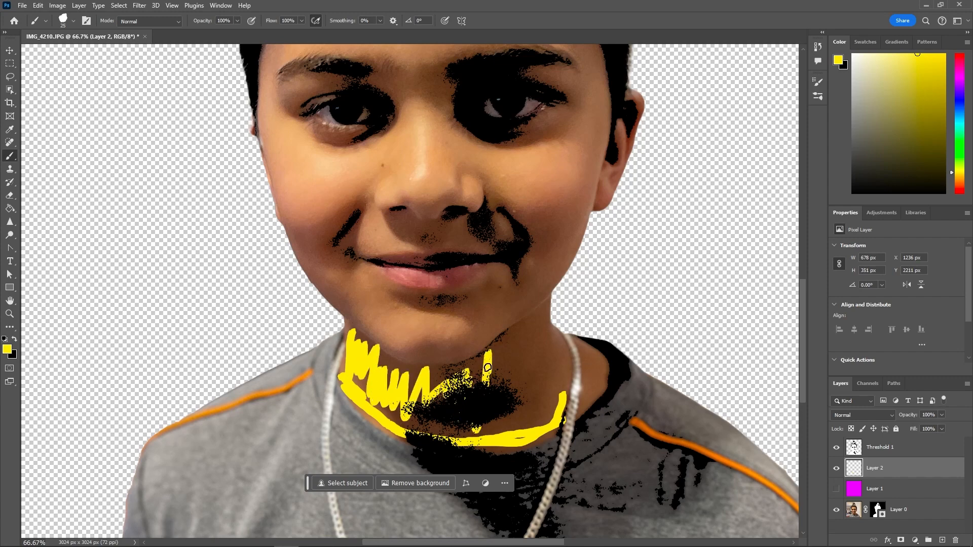
pyautogui.press(']')
pyautogui.press(']')
pyautogui.moveTo(535, 364)
pyautogui.mouseDown()
pyautogui.moveTo(453, 372)
pyautogui.moveTo(395, 407)
pyautogui.moveTo(360, 348)
pyautogui.moveTo(361, 359)
pyautogui.moveTo(381, 352)
pyautogui.moveTo(407, 361)
pyautogui.moveTo(450, 417)
pyautogui.moveTo(521, 430)
pyautogui.moveTo(536, 406)
pyautogui.moveTo(542, 320)
pyautogui.moveTo(546, 417)
pyautogui.moveTo(553, 333)
pyautogui.moveTo(560, 406)
pyautogui.moveTo(586, 346)
pyautogui.moveTo(576, 347)
pyautogui.moveTo(565, 416)
pyautogui.moveTo(593, 371)
pyautogui.moveTo(585, 345)
pyautogui.moveTo(599, 366)
pyautogui.moveTo(581, 413)
pyautogui.mouseUp()
pyautogui.moveTo(330, 404)
pyautogui.mouseDown()
pyautogui.moveTo(355, 388)
pyautogui.moveTo(400, 417)
pyautogui.moveTo(515, 412)
pyautogui.moveTo(460, 428)
pyautogui.moveTo(405, 430)
pyautogui.mouseUp()
pyautogui.moveTo(358, 287); pyautogui.dragTo(359, 325)
# Enlarge the brush to 800 px and paint yellow over the middle of the face, from mouth to forehead.
pyautogui.press(']')
pyautogui.press(']')
pyautogui.press(']')
pyautogui.press(']')
pyautogui.press(']')
pyautogui.press(']')
pyautogui.press(']')
pyautogui.press(']')
pyautogui.press(']')
pyautogui.press(']')
pyautogui.press(']')
pyautogui.press(']')
pyautogui.press(']')
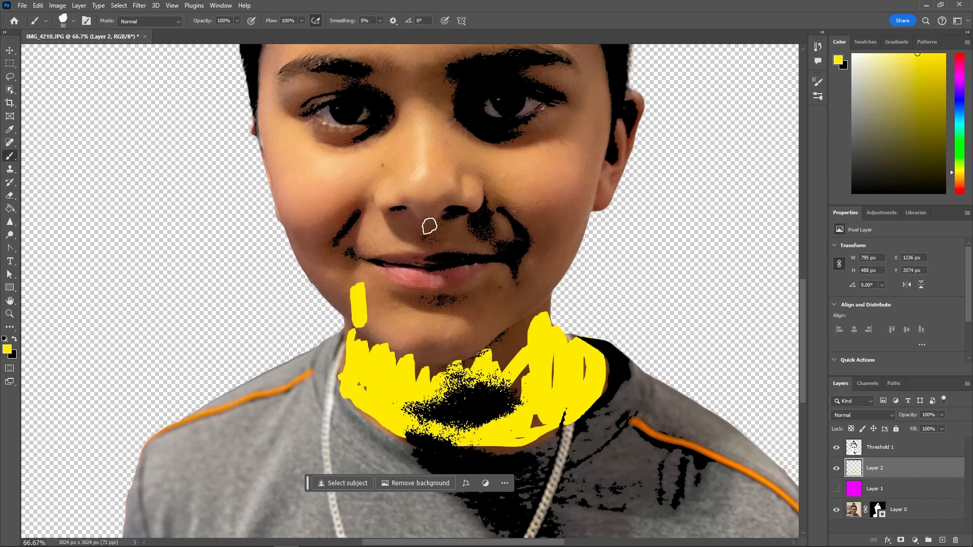
pyautogui.press(']')
pyautogui.press(']')
pyautogui.press(']')
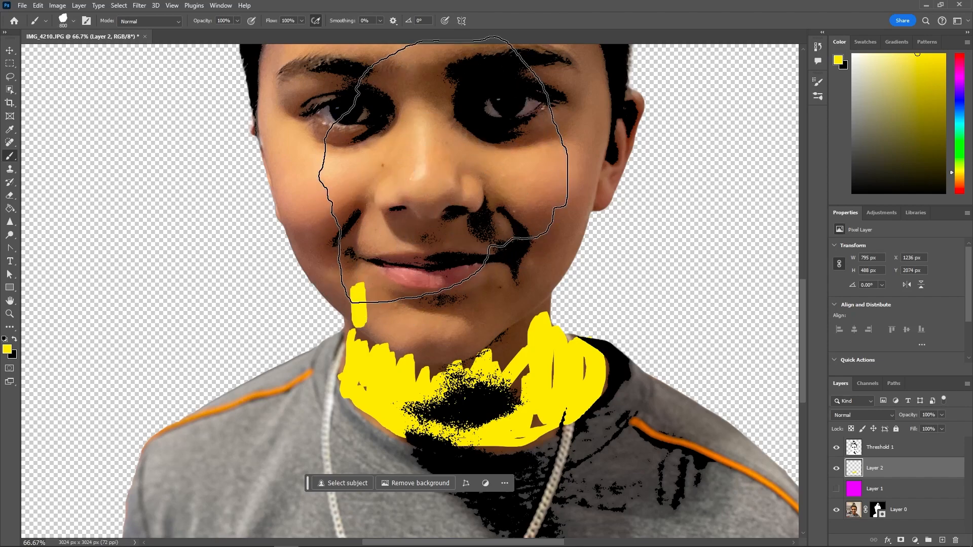
pyautogui.moveTo(436, 211); pyautogui.dragTo(444, 182)
pyautogui.scroll(3, 446, 203)
pyautogui.scroll(1, 449, 218)
pyautogui.moveTo(449, 219); pyautogui.dragTo(417, 250)
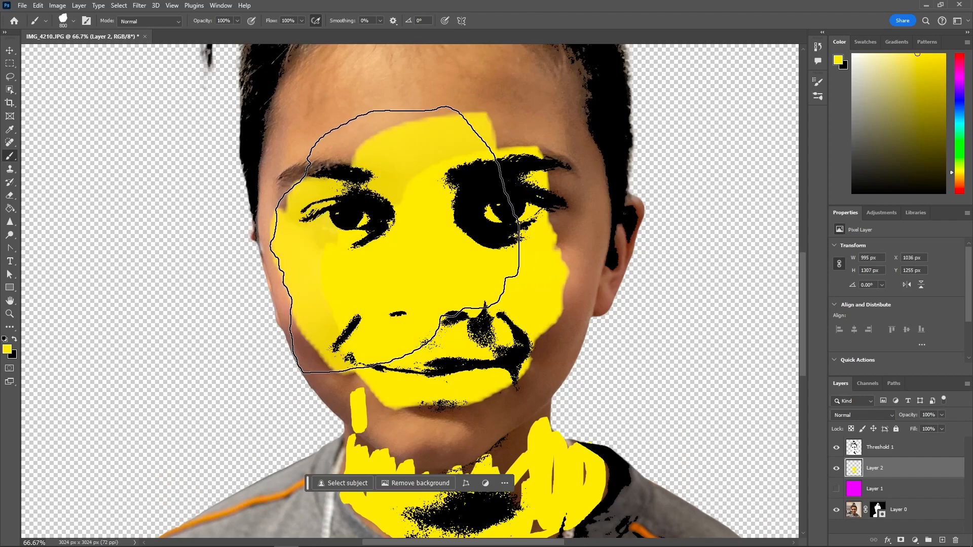
# Switch to the Hard Round brush and paint solid yellow over the face from forehead to chin.
pyautogui.click(47, 21)
pyautogui.click(74, 21)
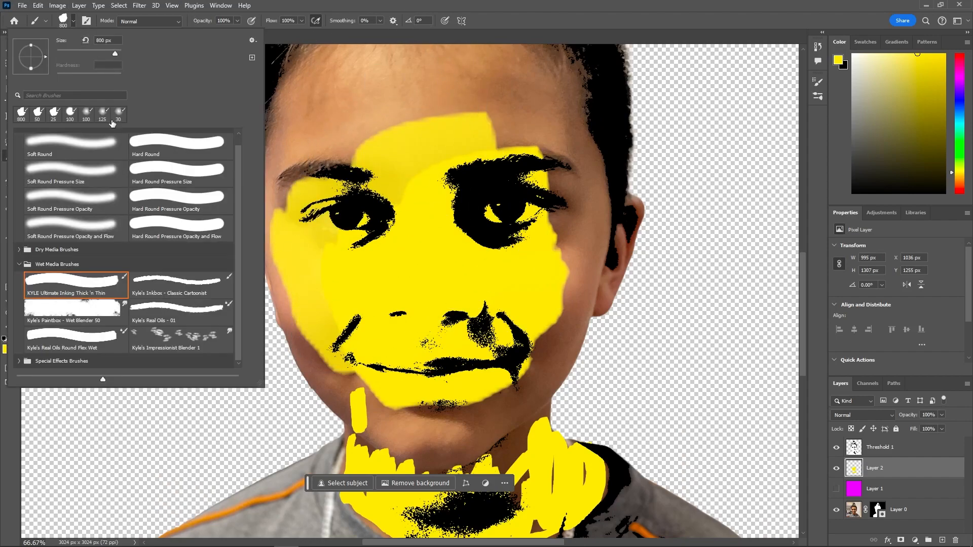
pyautogui.click(175, 143)
pyautogui.click(435, 194)
pyautogui.moveTo(435, 194)
pyautogui.mouseDown()
pyautogui.moveTo(425, 212)
pyautogui.moveTo(392, 218)
pyautogui.moveTo(411, 294)
pyautogui.mouseUp()
# Reduce the brush to 175 px and paint the remaining jaw, cheek, ear and forehead up to the hairline yellow.
pyautogui.press('[')
pyautogui.press('[')
pyautogui.press('[')
pyautogui.press('[')
pyautogui.press('[')
pyautogui.press('[')
pyautogui.press('[')
pyautogui.press('[')
pyautogui.press('[')
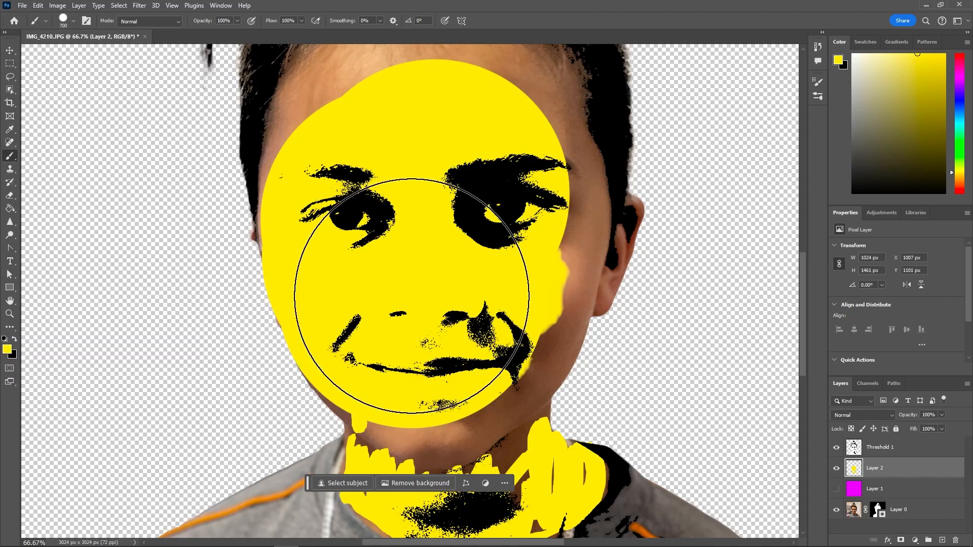
pyautogui.moveTo(359, 397)
pyautogui.mouseDown()
pyautogui.moveTo(391, 425)
pyautogui.moveTo(425, 413)
pyautogui.moveTo(450, 450)
pyautogui.moveTo(497, 437)
pyautogui.moveTo(521, 369)
pyautogui.moveTo(524, 402)
pyautogui.moveTo(578, 292)
pyautogui.moveTo(569, 211)
pyautogui.mouseUp()
pyautogui.scroll(4, 570, 211)
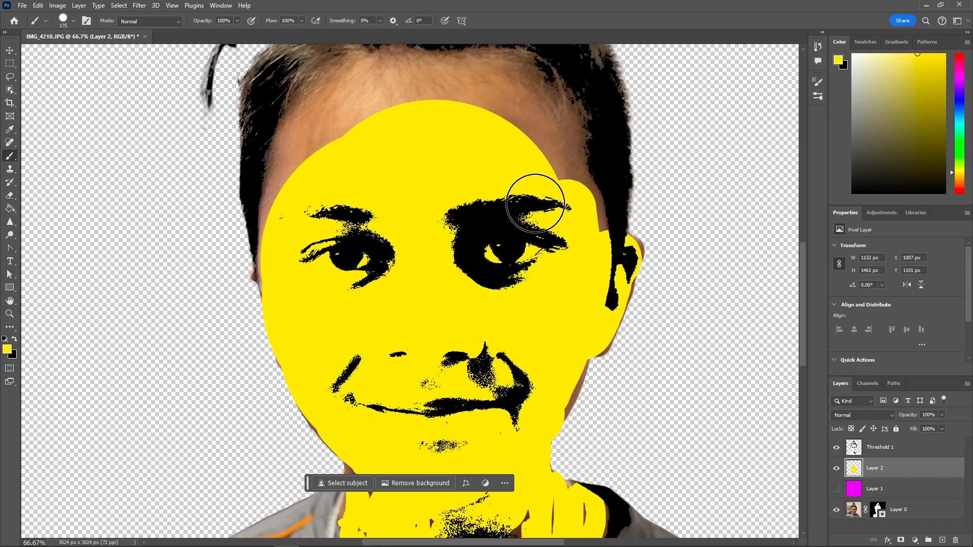
pyautogui.moveTo(314, 179)
pyautogui.mouseDown()
pyautogui.moveTo(379, 140)
pyautogui.moveTo(520, 143)
pyautogui.mouseUp()
# Touch up the neck's yellow fill with Layer 0 hidden, and show the magenta Layer 1 behind the portrait.
pyautogui.click(836, 509)
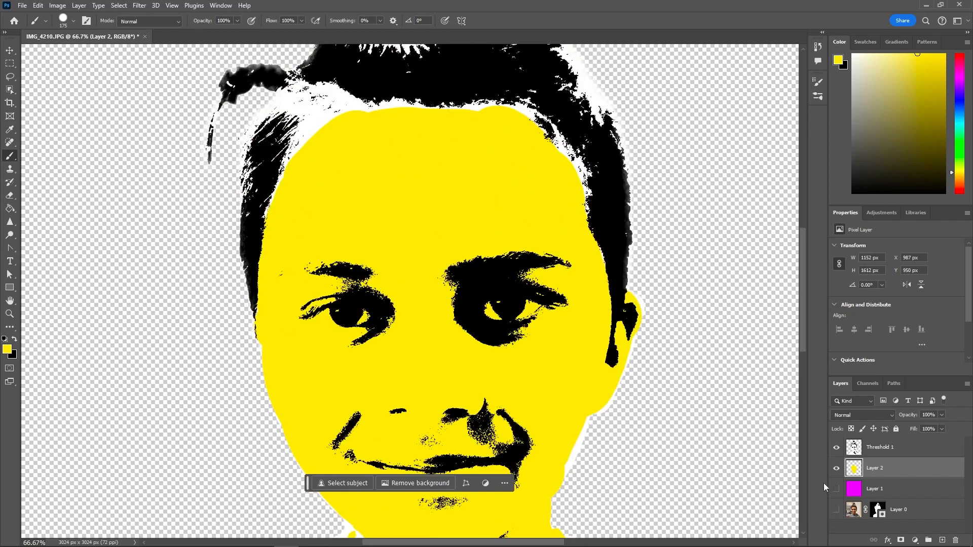
pyautogui.scroll(-10, 376, 261)
pyautogui.moveTo(529, 300); pyautogui.dragTo(623, 277)
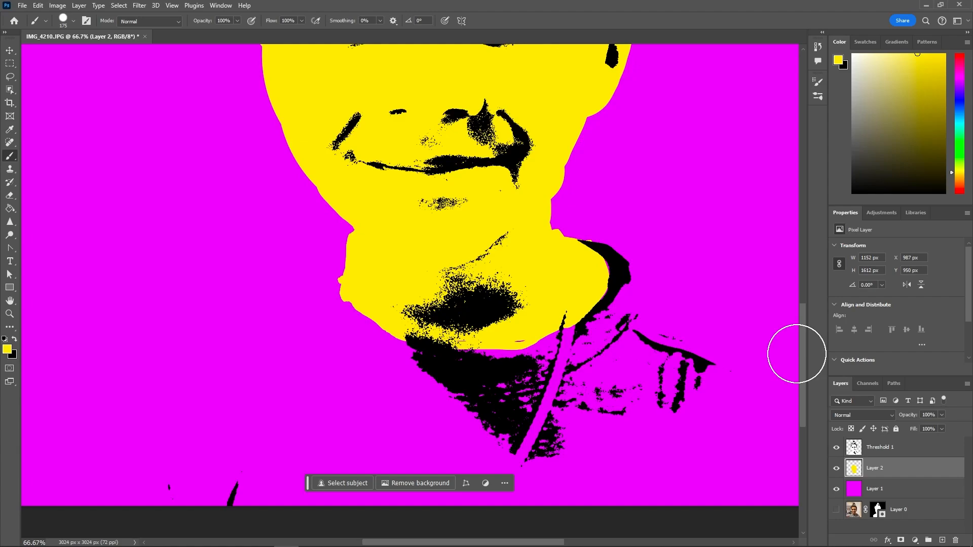
pyautogui.click(836, 489)
pyautogui.hotkey('ctrl', '0')
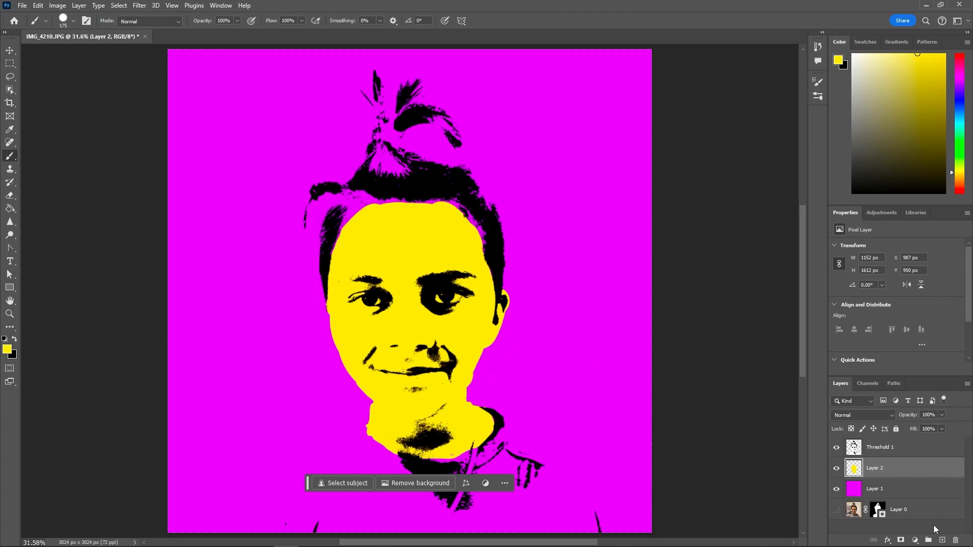
pyautogui.moveTo(802, 297)
pyautogui.mouseDown()
pyautogui.moveTo(801, 280)
pyautogui.moveTo(803, 300)
pyautogui.mouseUp()
# Start exporting the pop art portrait with the Export As command.
pyautogui.click(23, 5)
pyautogui.moveTo(76, 181)
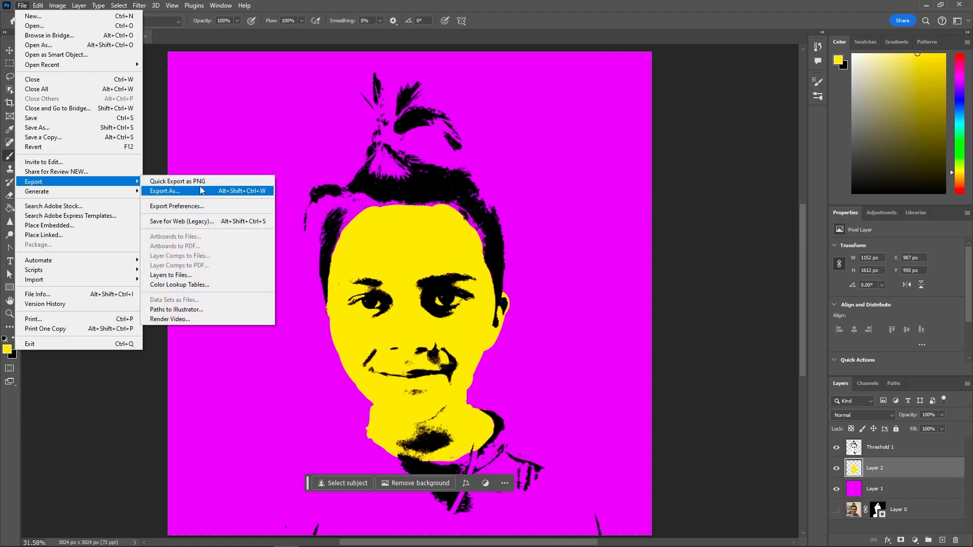